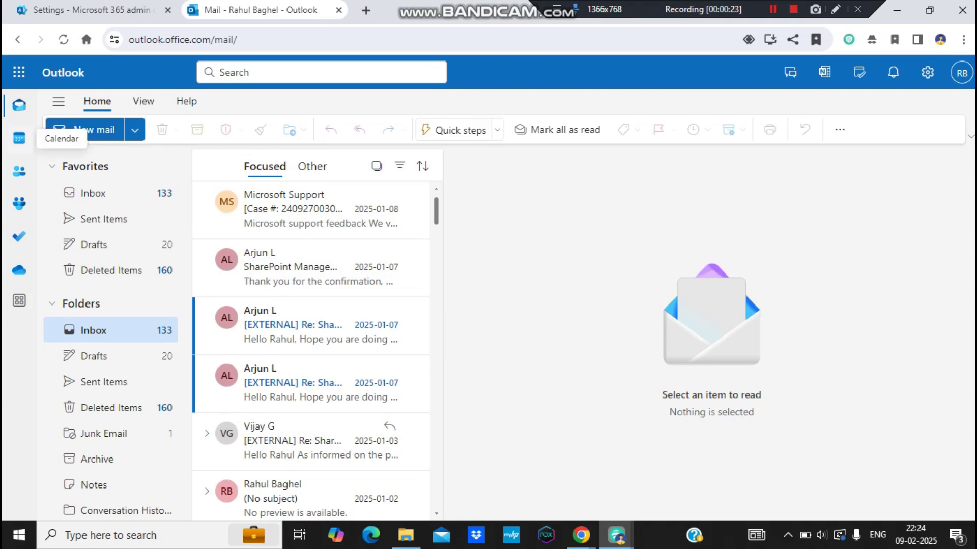
Step: Open the sharing and permissions settings of the main calendar under My calendars
click(20, 138)
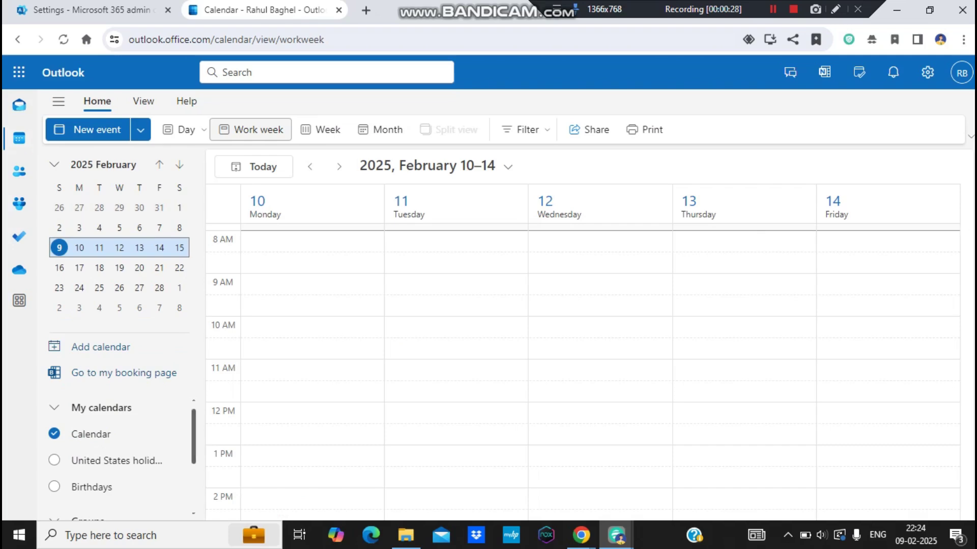
mouse_move(194, 432)
mouse_down()
mouse_move(193, 454)
mouse_move(194, 436)
mouse_up()
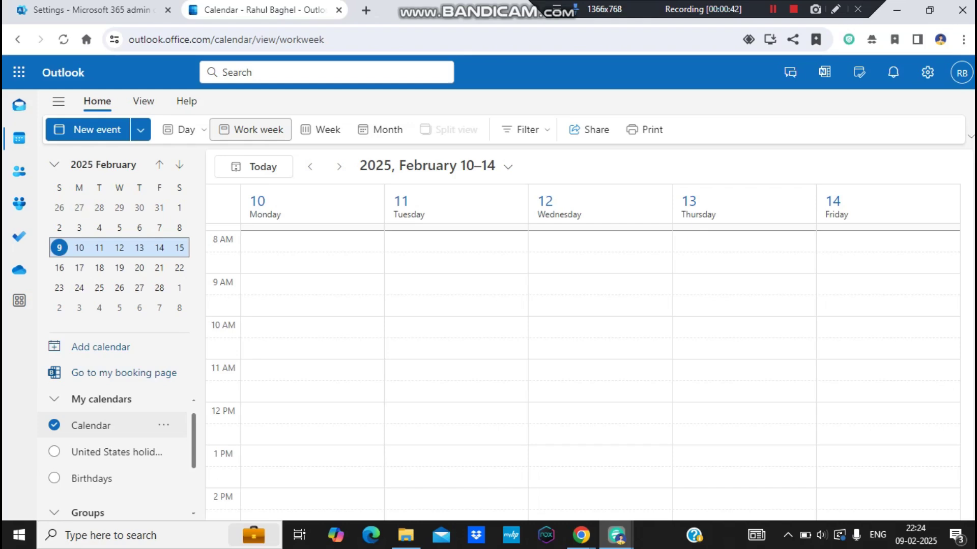
click(164, 425)
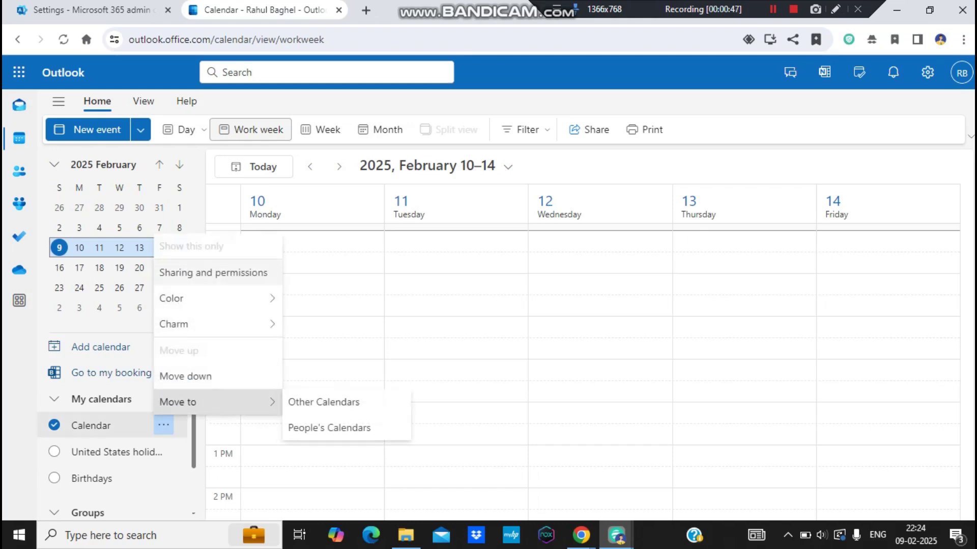
click(213, 273)
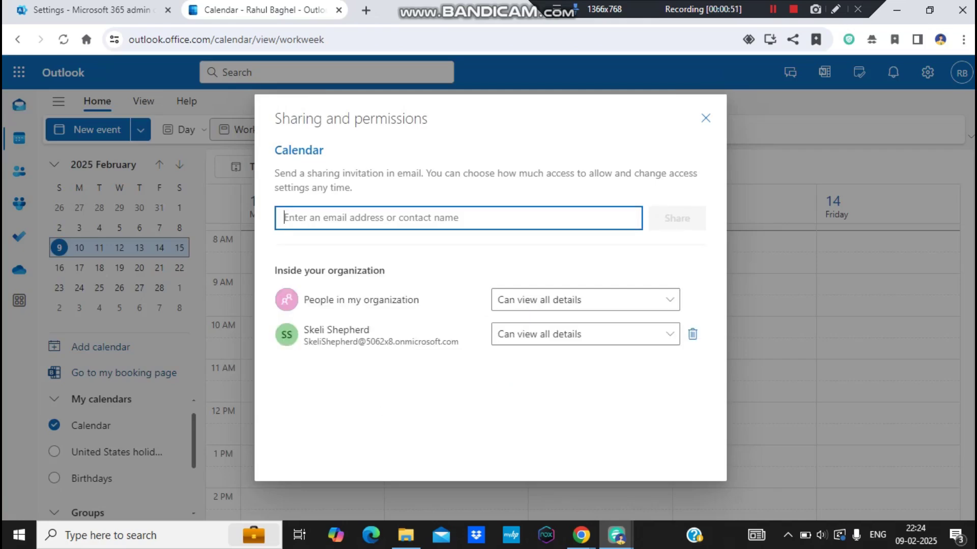
Step: Share the calendar with a colleague inside the organization, granting the "Can view all details" permission
text(elina)
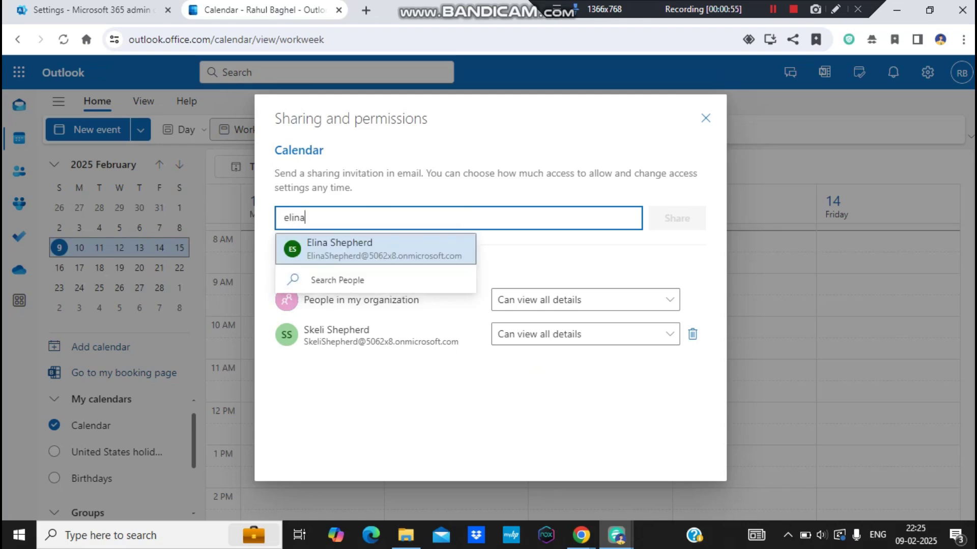
key(Return)
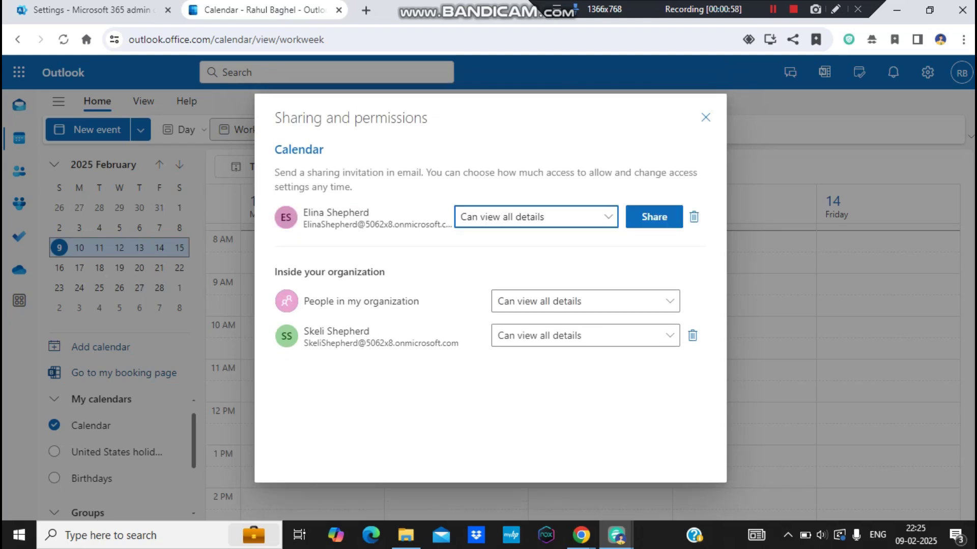
click(608, 217)
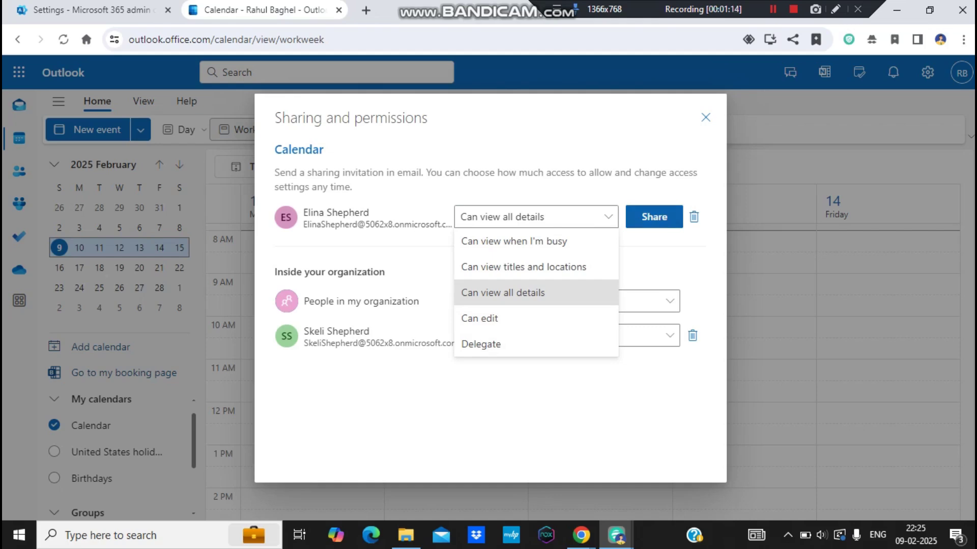
click(654, 217)
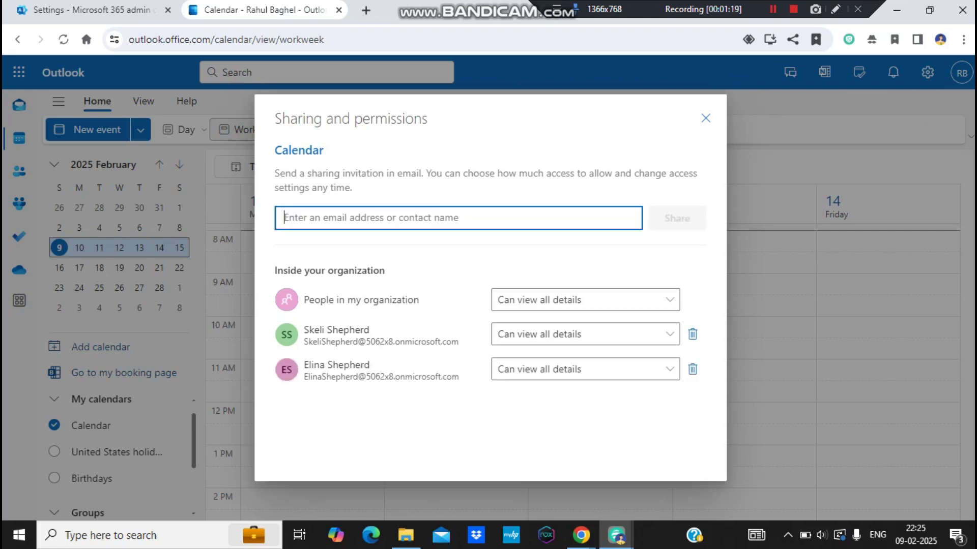
Step: Switch to the invited colleague's Outlook window and open the email "You're invited to share this calendar"
mouse_move(581, 535)
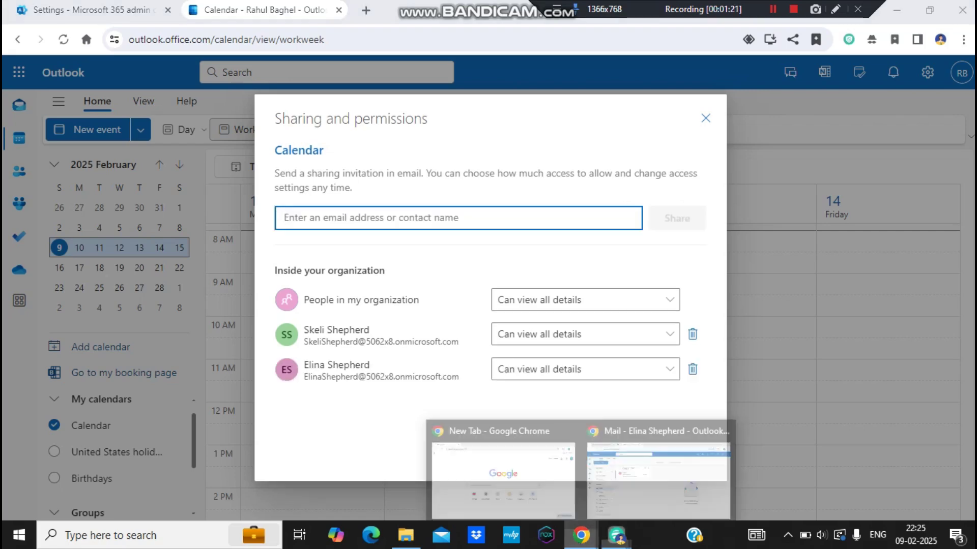
click(658, 475)
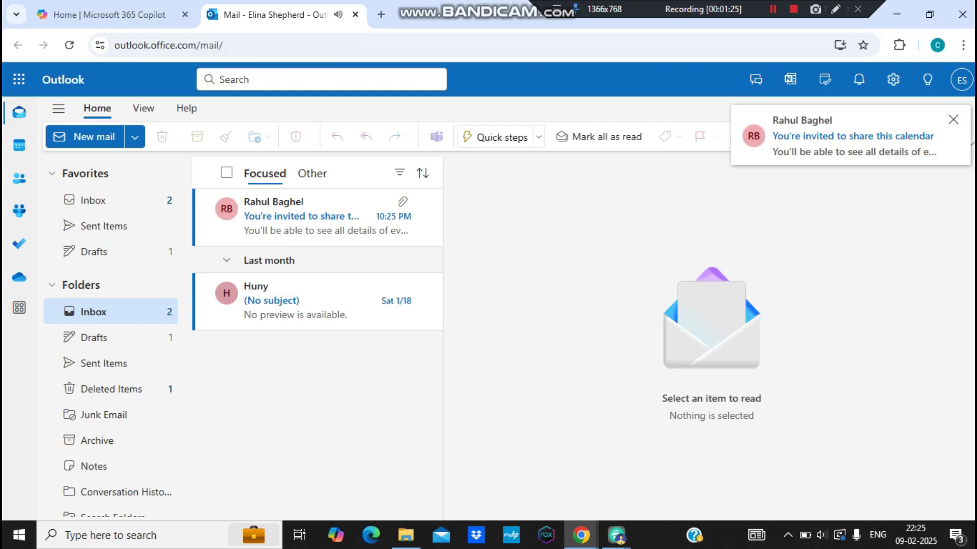
click(317, 218)
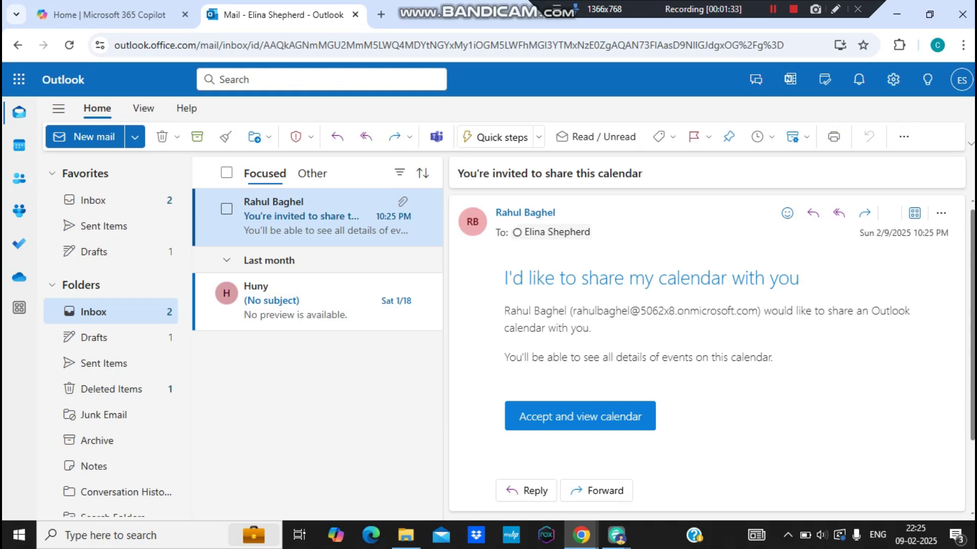
mouse_move(525, 214)
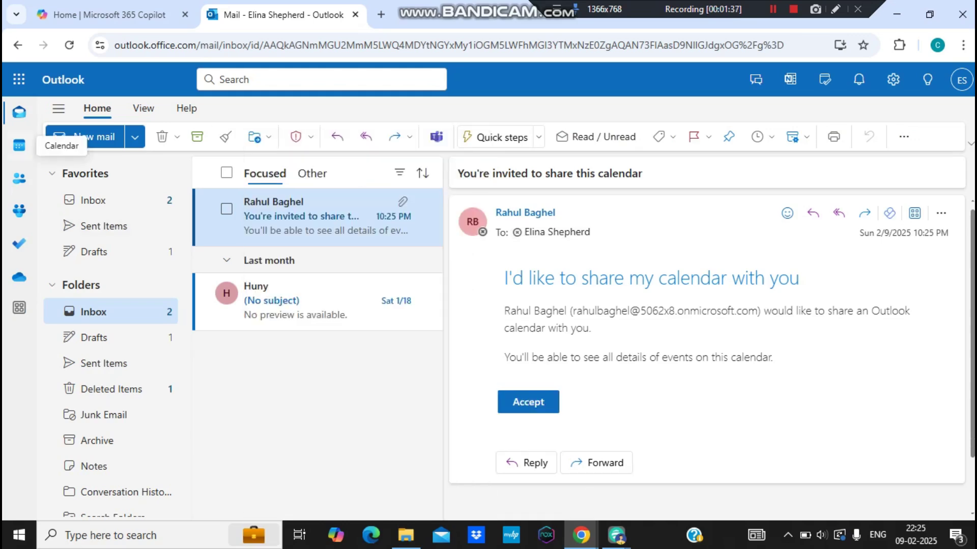
Step: Show all calendars in the colleague's calendar view and check the list for the shared calendar
click(18, 146)
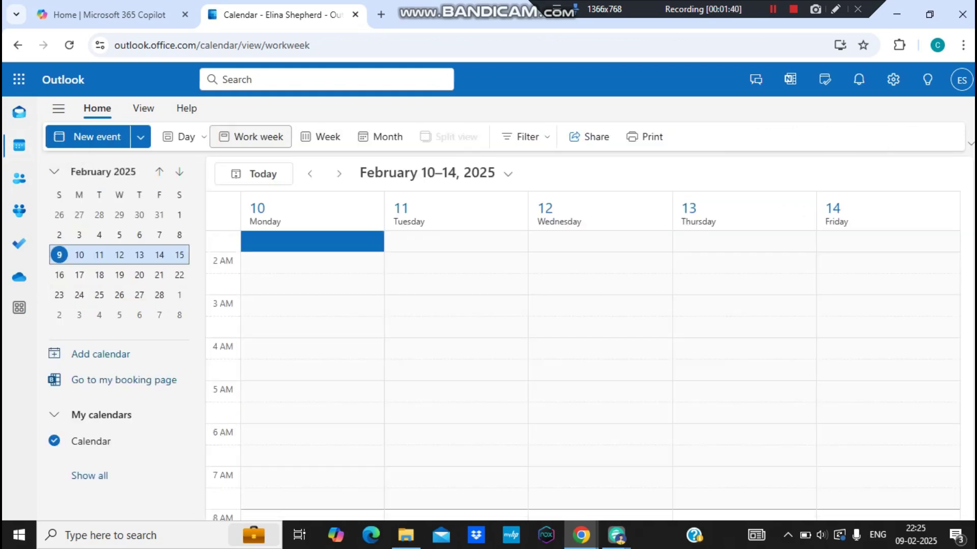
click(90, 476)
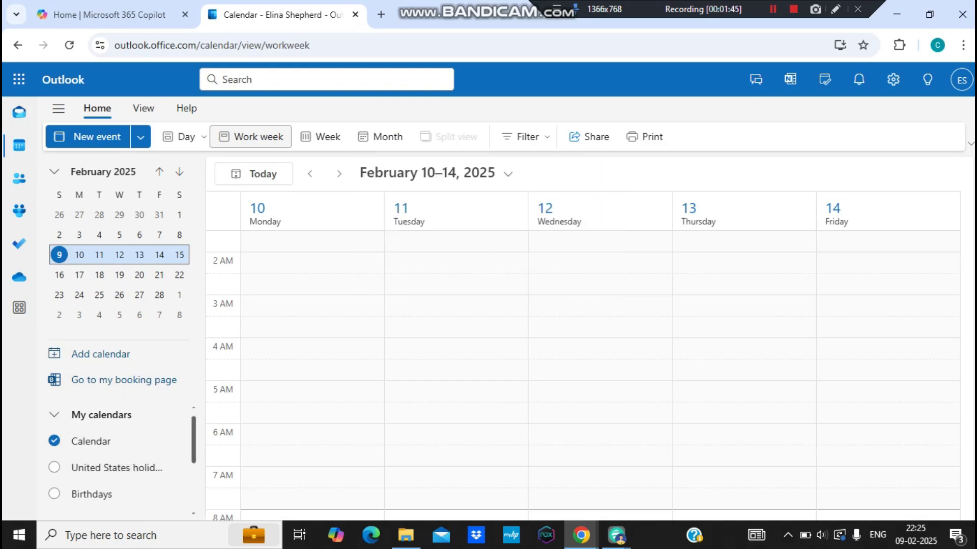
scroll(120, 458, down, 3)
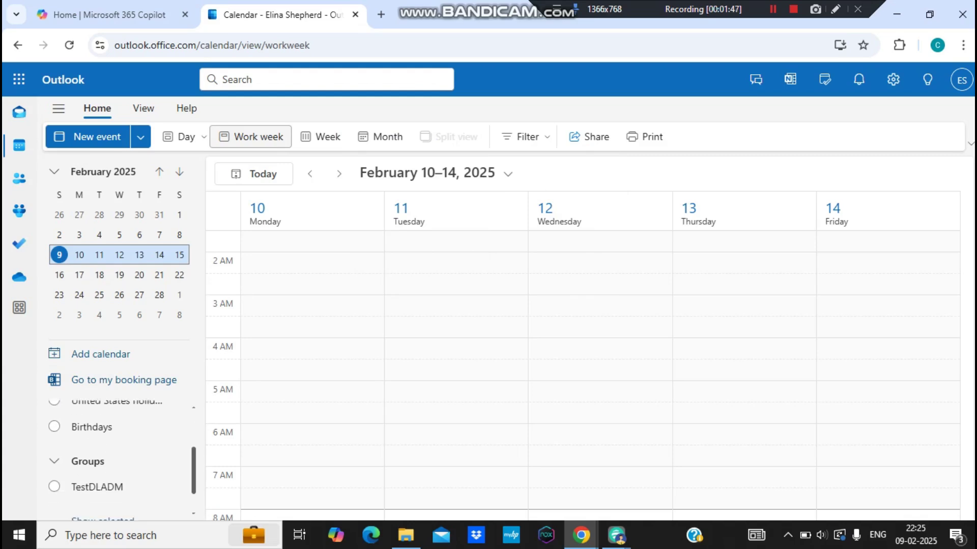
scroll(119, 458, up, 1)
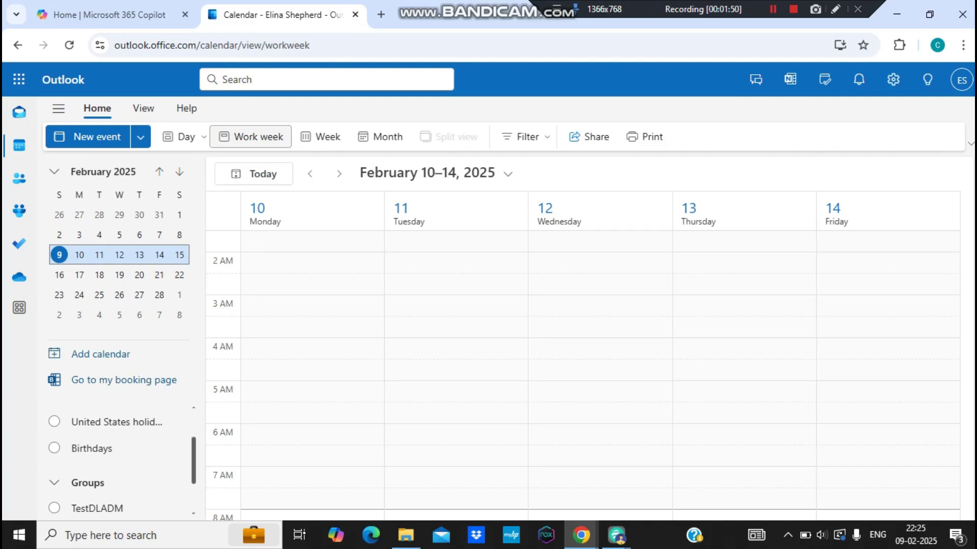
scroll(119, 458, up, 2)
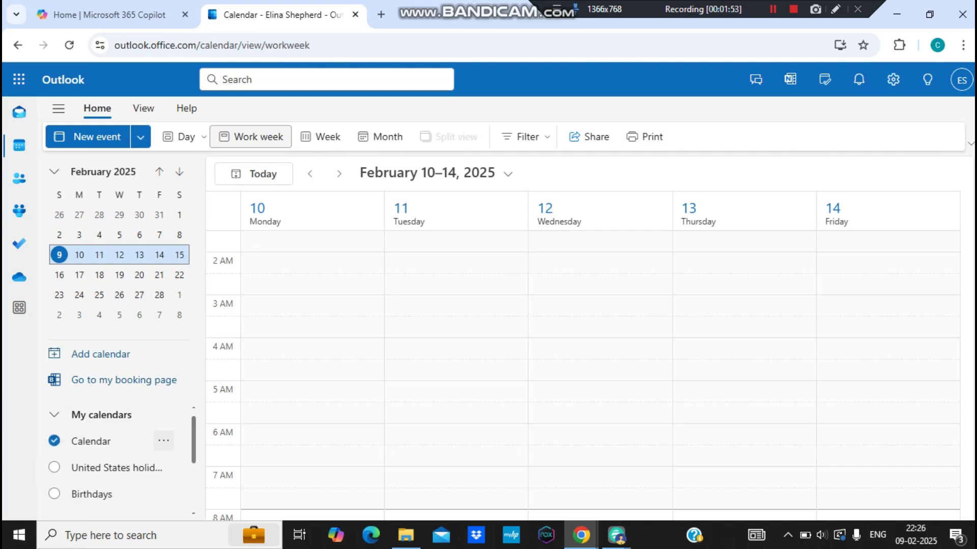
scroll(120, 458, down, 1)
scroll(119, 457, up, 1)
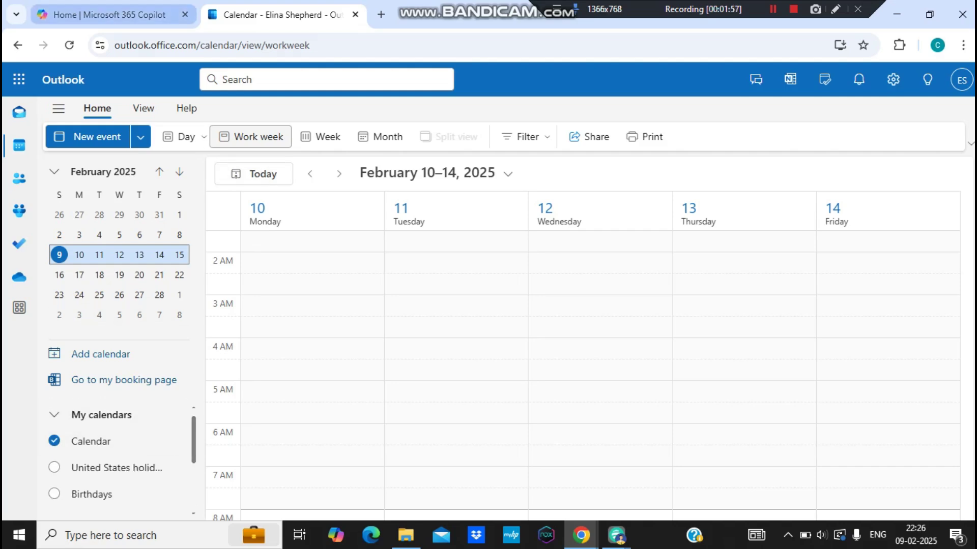
Step: Accept the calendar sharing invitation from the colleague's inbox and view the shared calendar
click(18, 112)
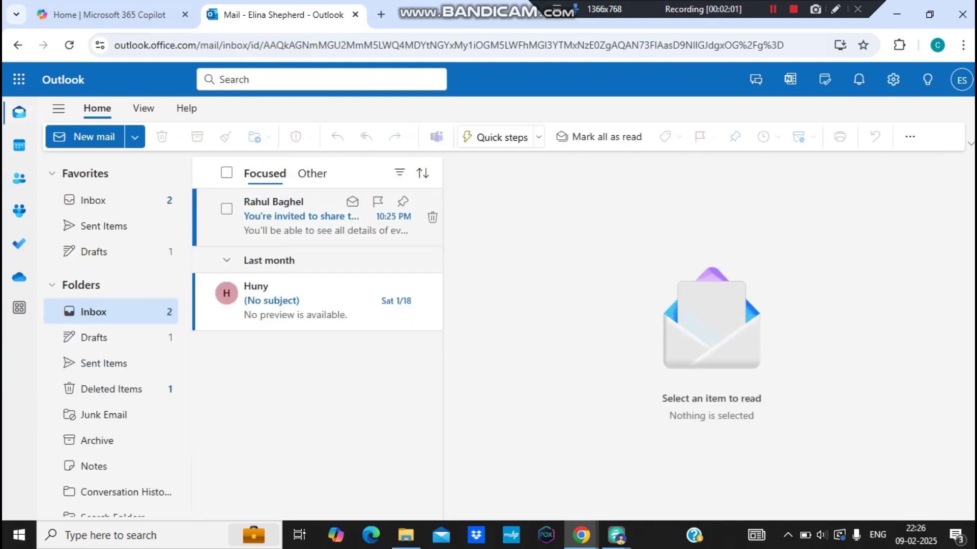
click(317, 217)
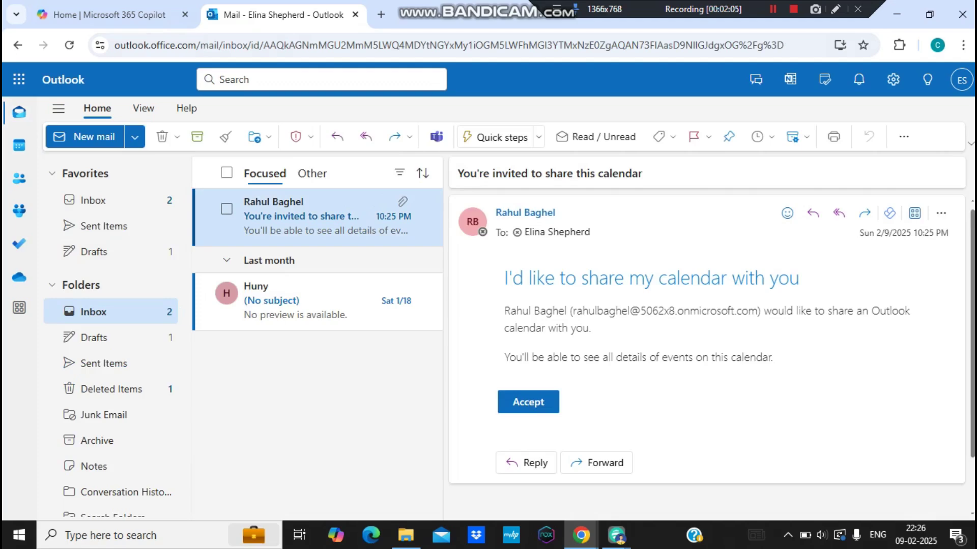
click(528, 402)
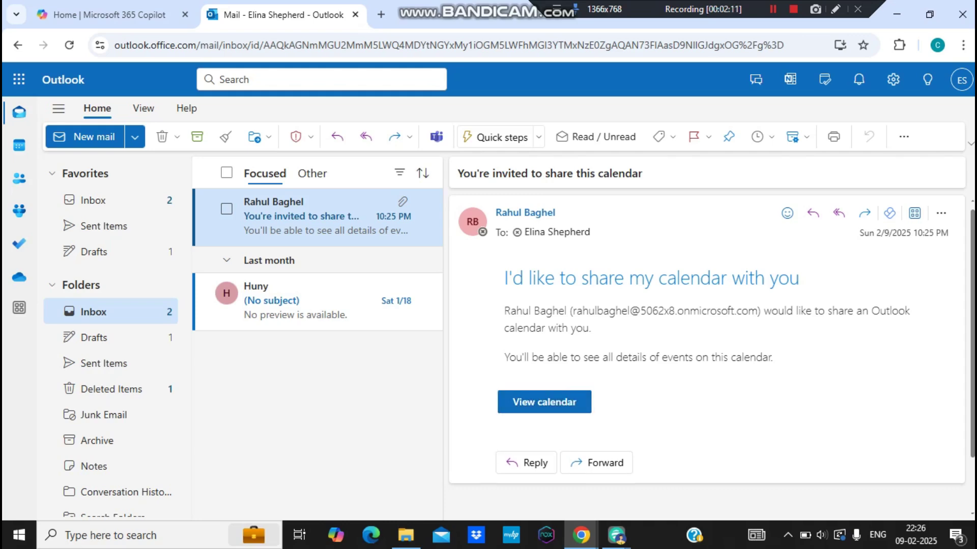
click(529, 402)
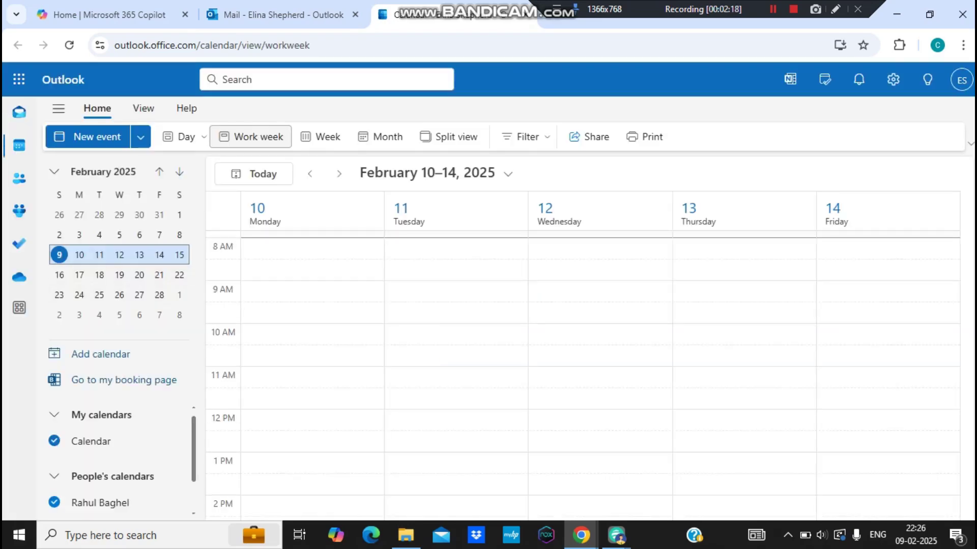
Step: Hide the colleague's own calendar so that only the shared one under People's calendars is displayed
drag(194, 449, 193, 459)
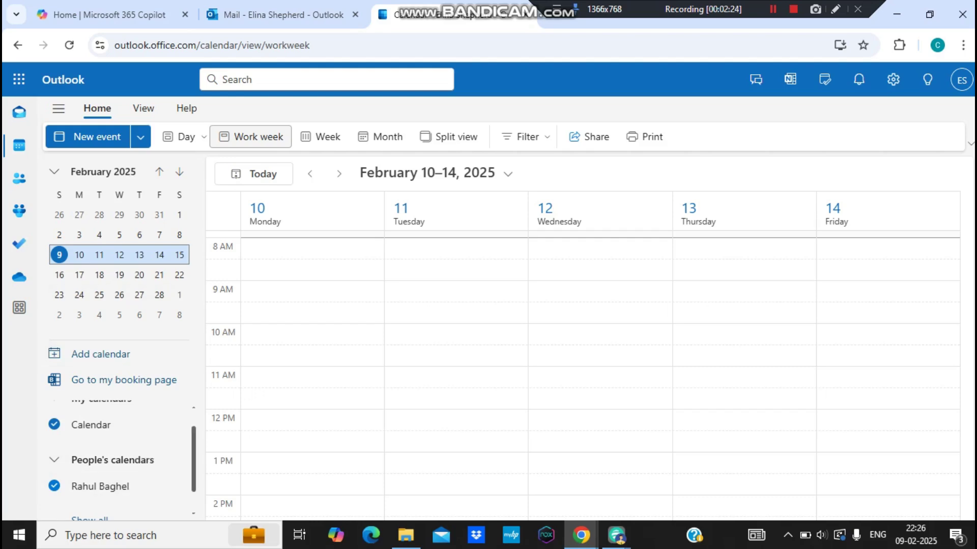
drag(194, 459, 193, 473)
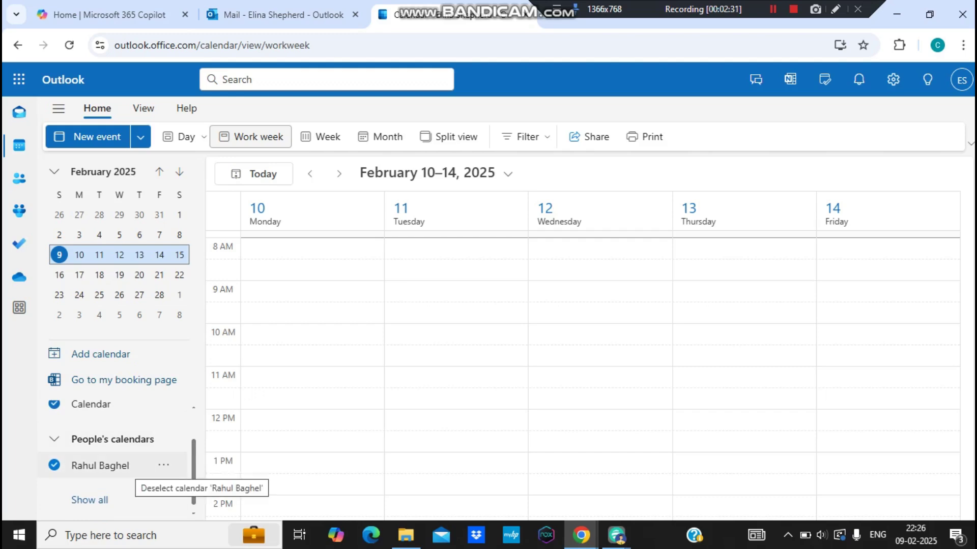
click(54, 465)
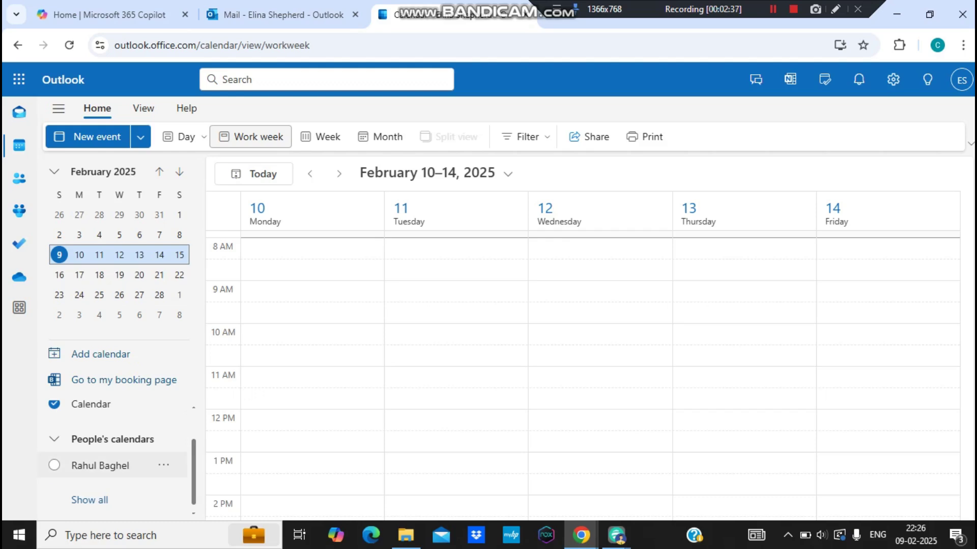
click(55, 466)
click(55, 407)
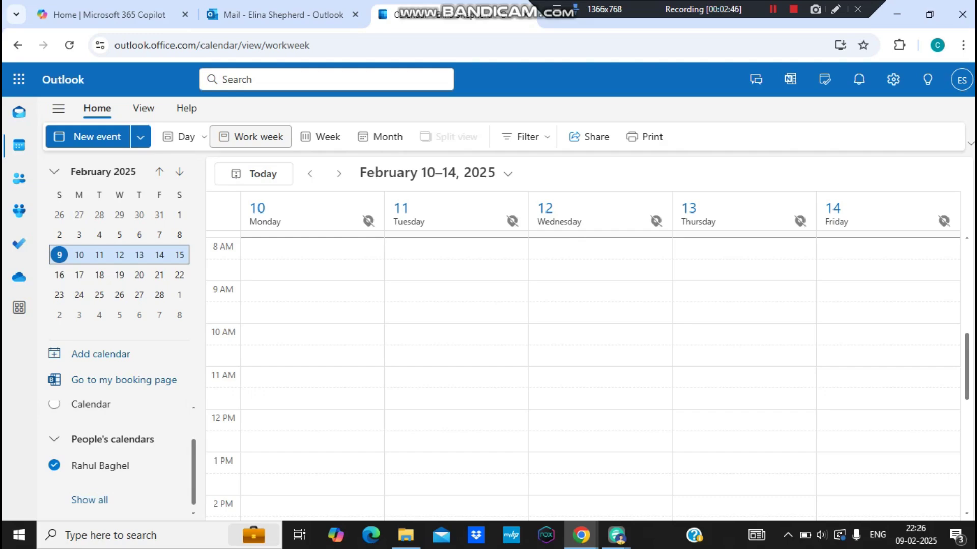
Step: Return to the calendar owner's Outlook window and close the sharing and permissions dialog
mouse_move(616, 535)
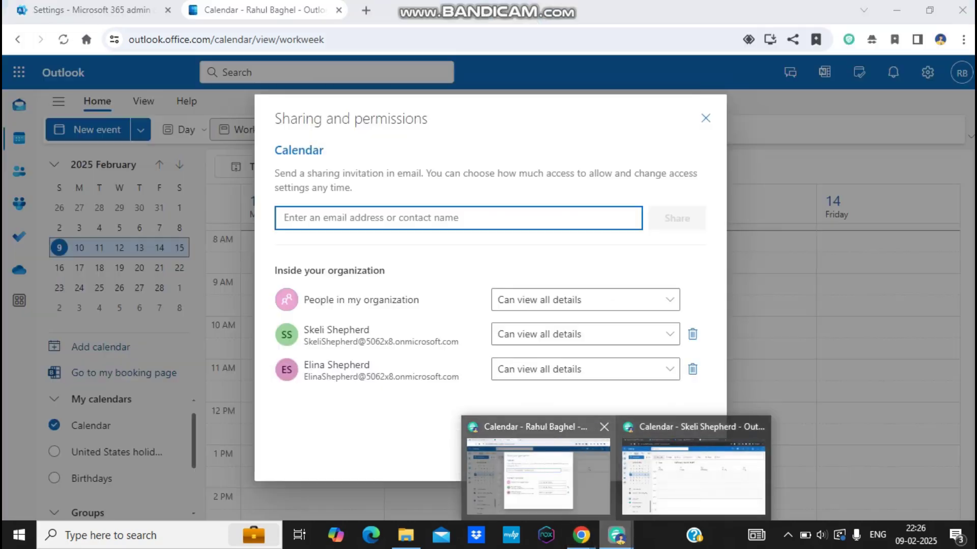
click(538, 473)
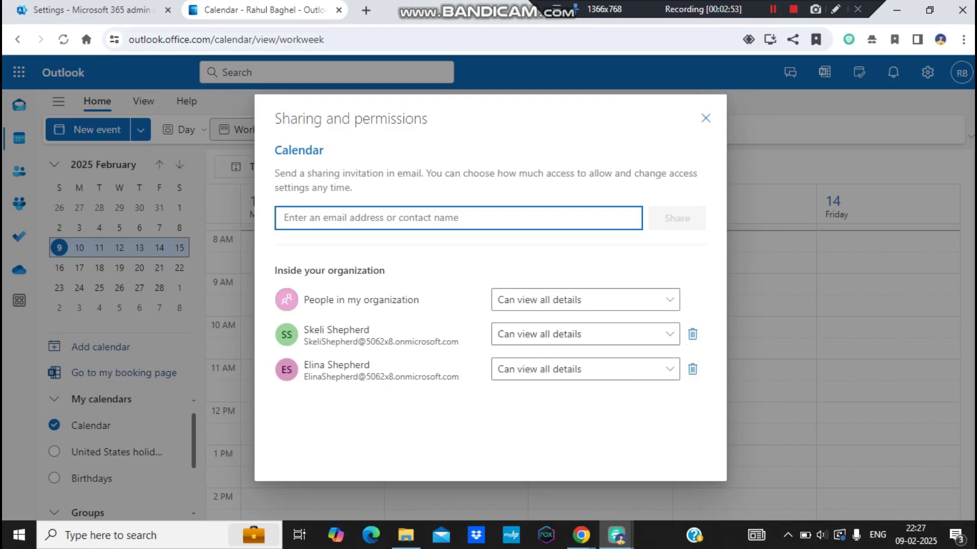
click(705, 118)
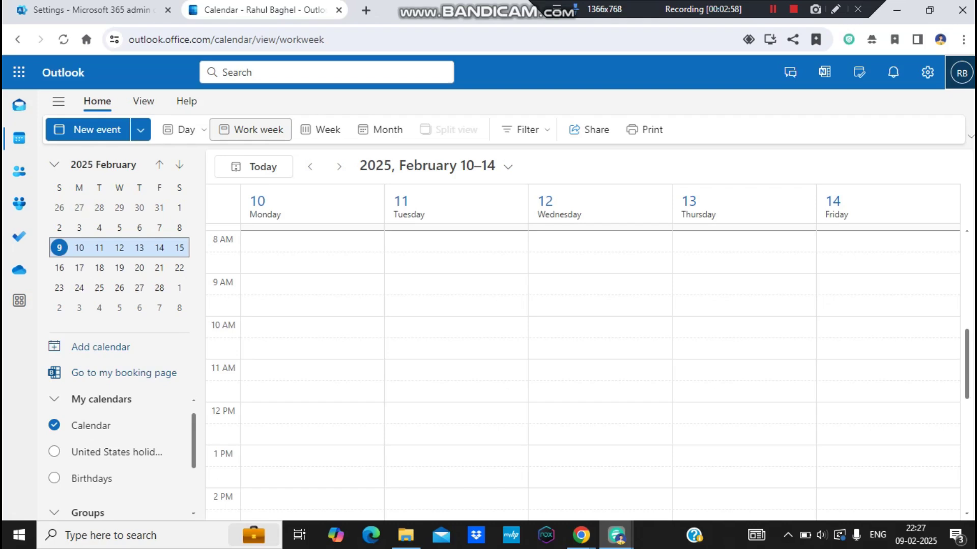
click(596, 327)
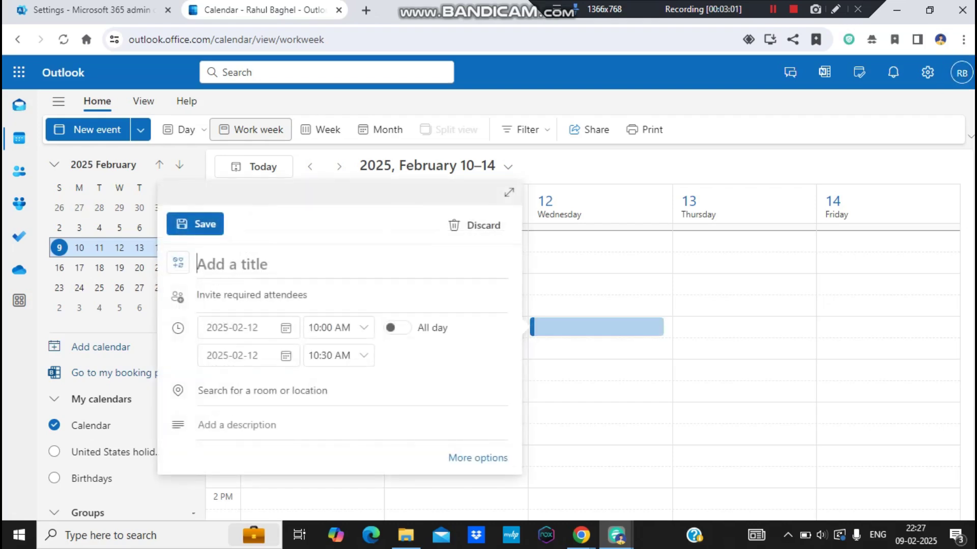
text(Meet)
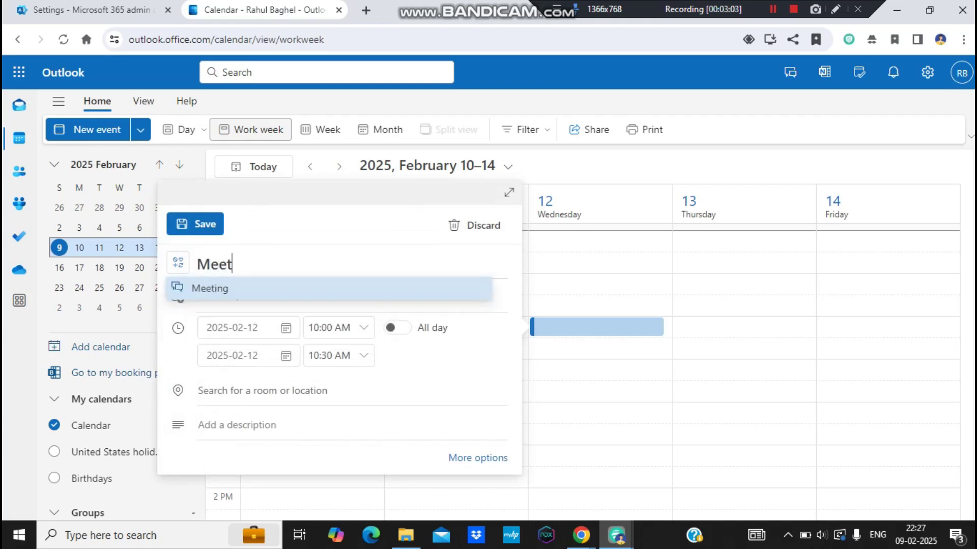
text(int)
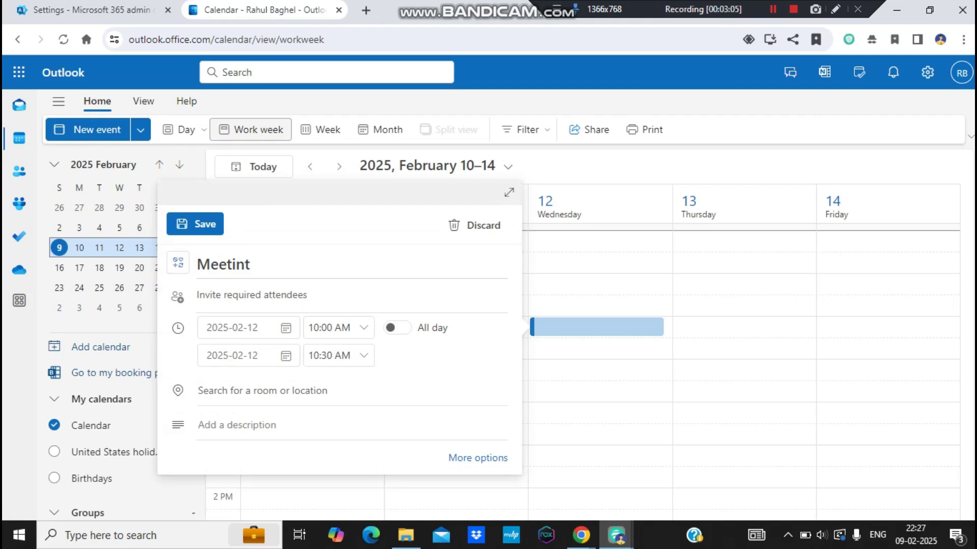
key(BackSpace)
click(961, 72)
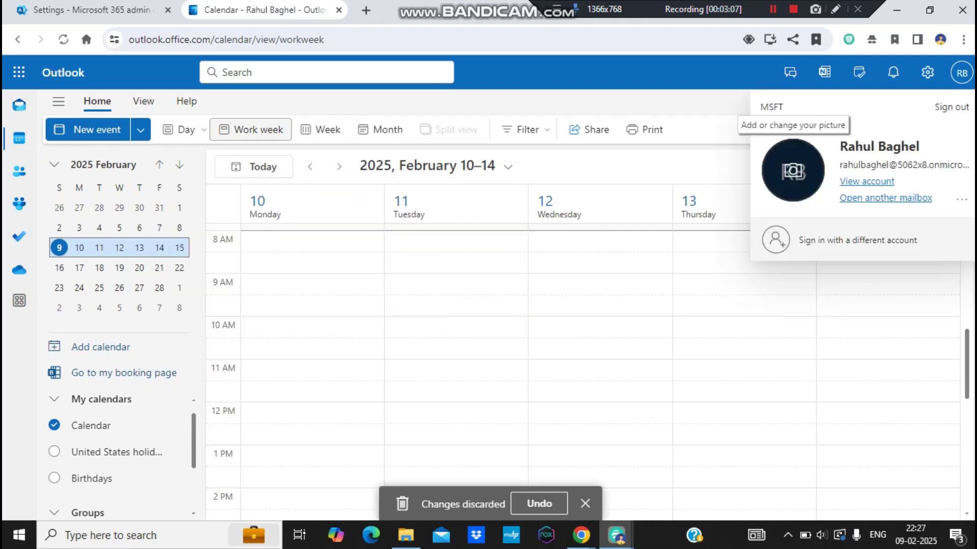
Step: Create and save an event titled Meeting on Wednesday, February 12, from 10:30 to 11:00 AM in the owner's calendar
click(596, 348)
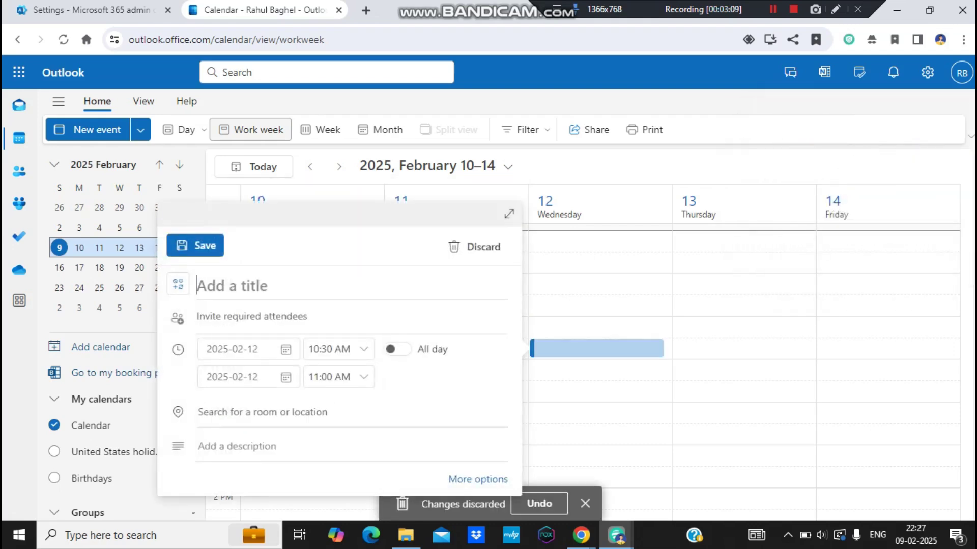
text(Meet)
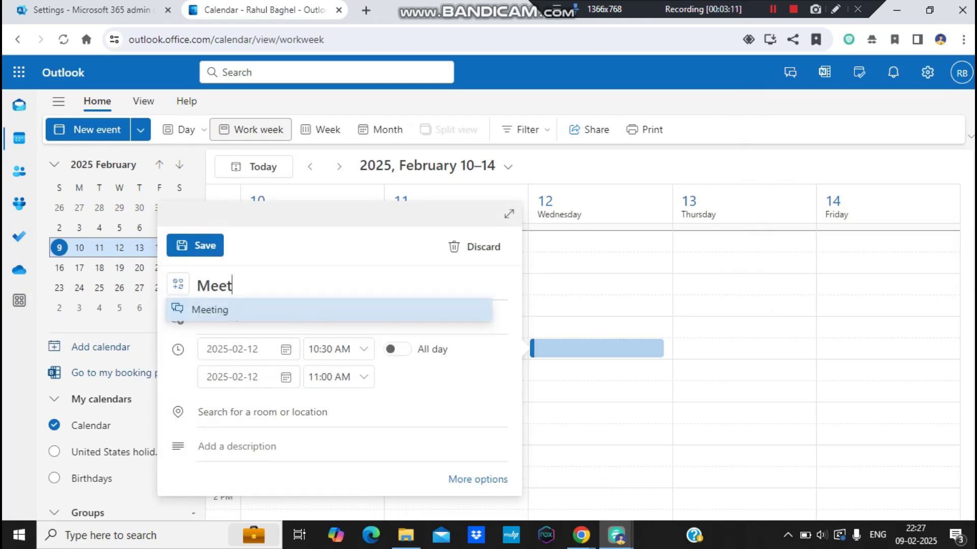
key(Return)
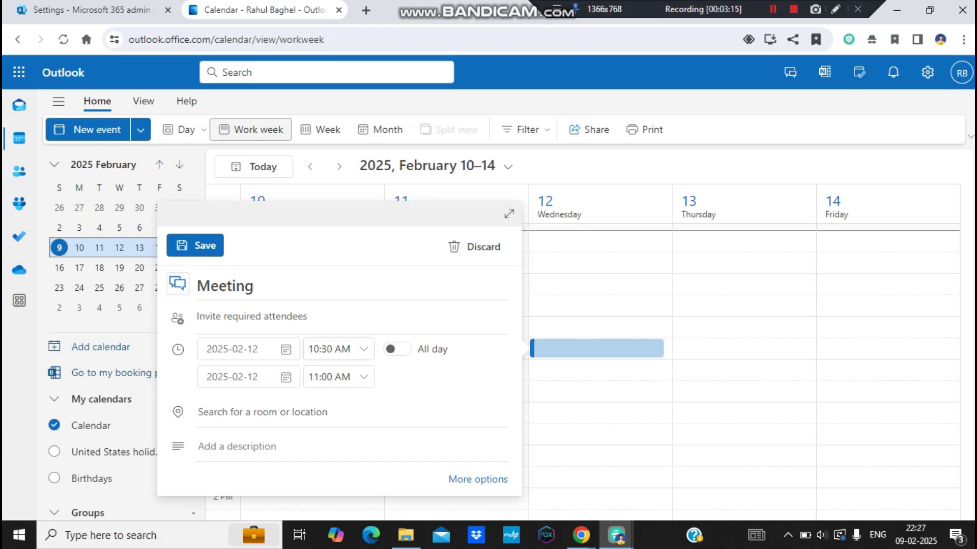
click(195, 245)
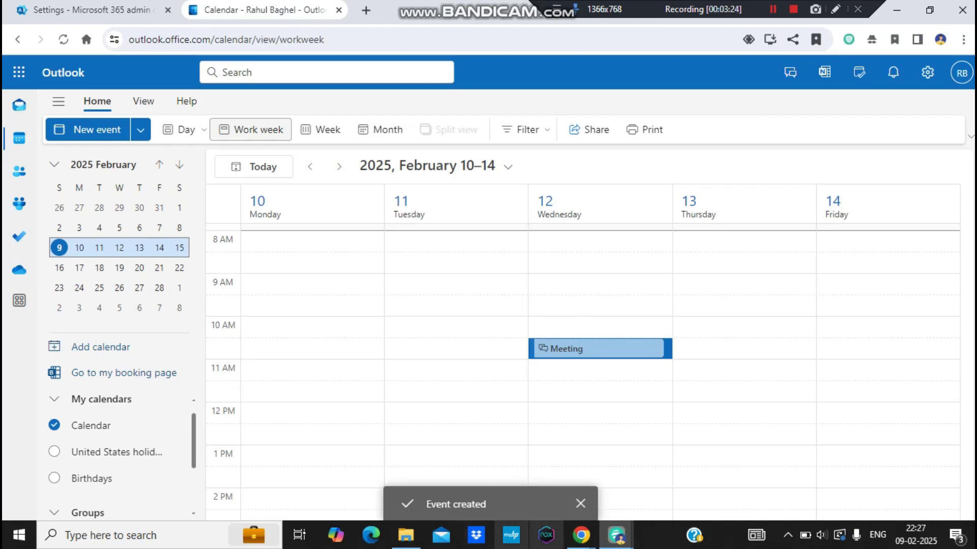
Step: Switch to the colleague's Outlook window, check the shared calendar for the Meeting event, and view which account is signed in
click(581, 535)
click(658, 477)
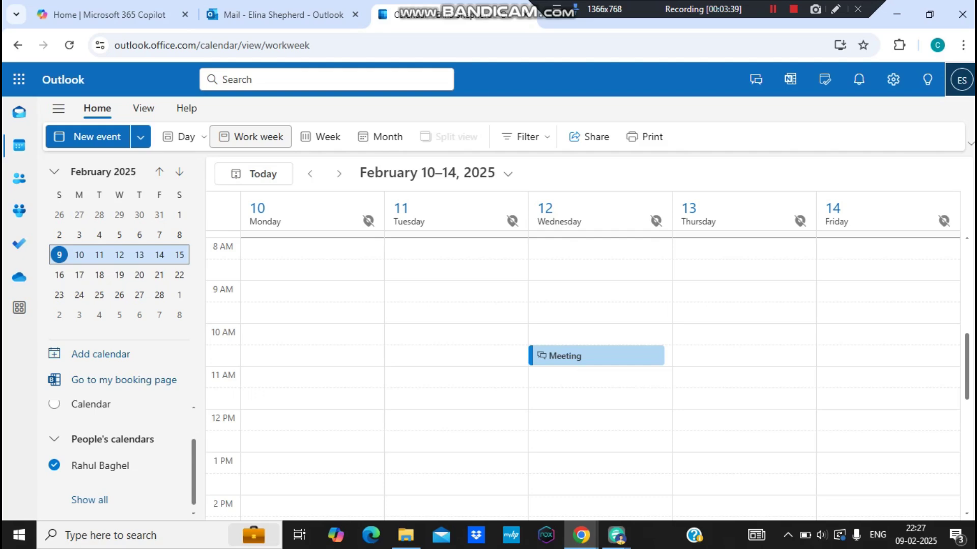
click(961, 80)
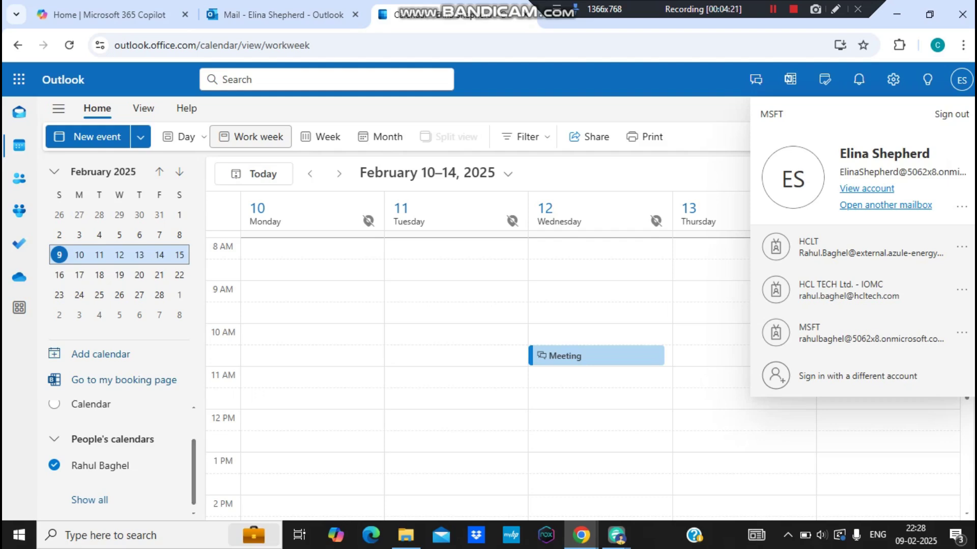
key(Escape)
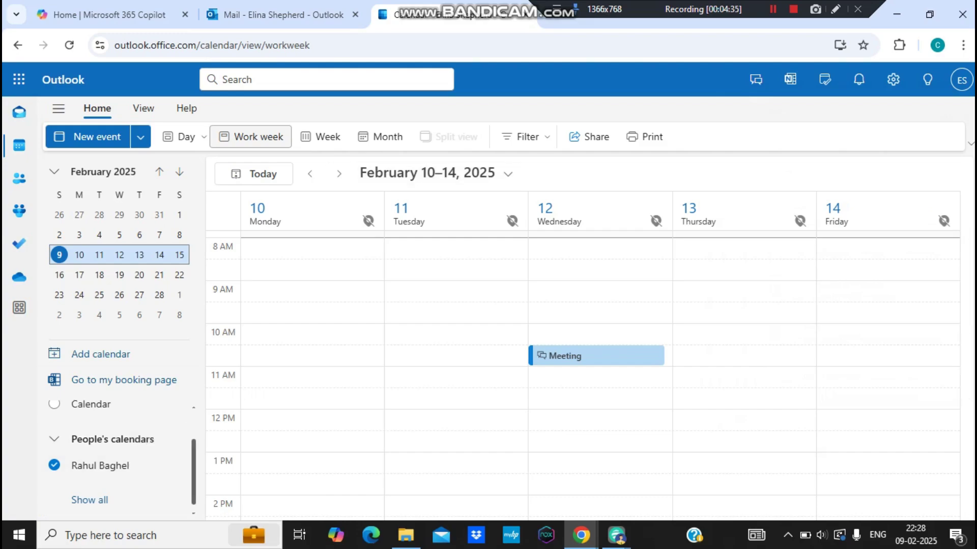
Step: Start adding a calendar from the directory, with the colleague's own account selected as the one to search from
scroll(117, 448, up, 1)
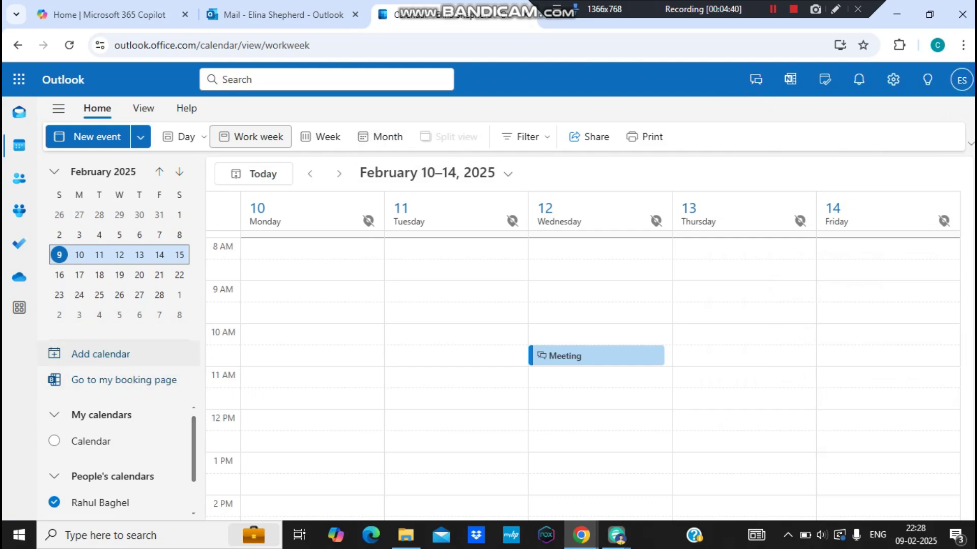
click(101, 354)
click(100, 351)
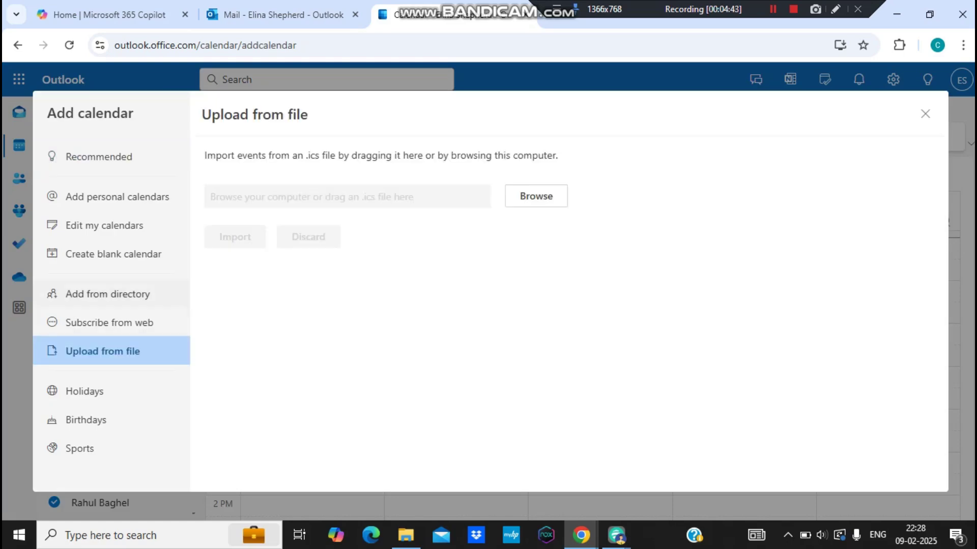
click(109, 294)
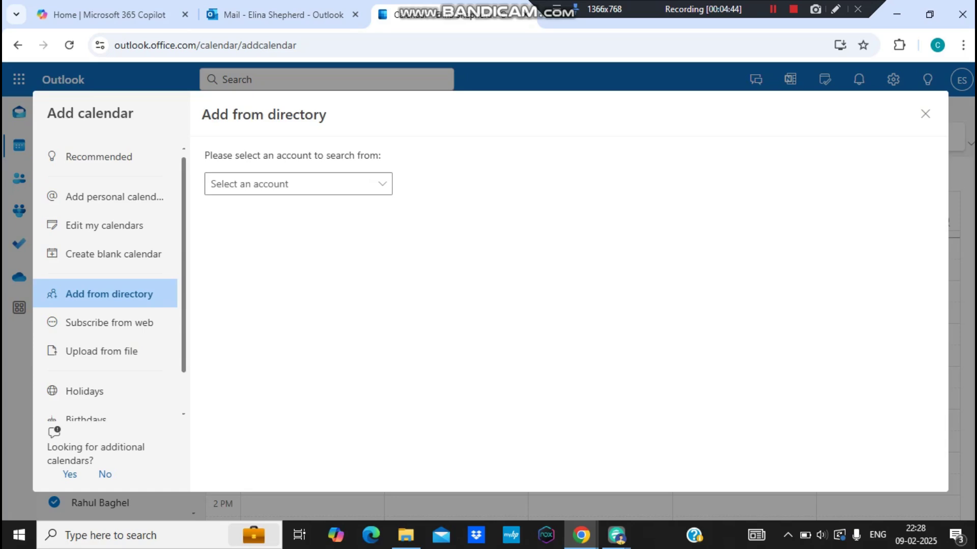
click(298, 185)
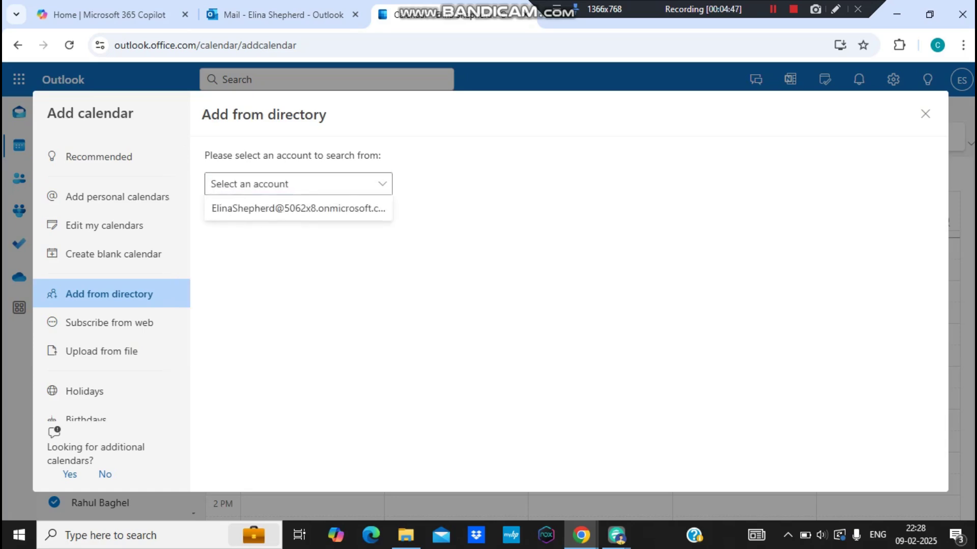
click(298, 209)
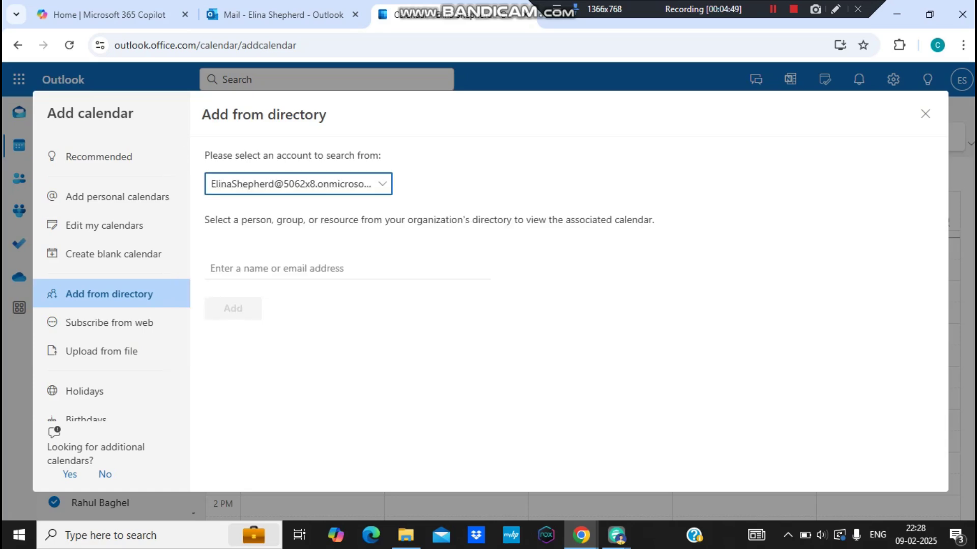
Step: Find another coworker by name in the directory, add their calendar to My calendars, and close the Add calendar dialog
click(285, 269)
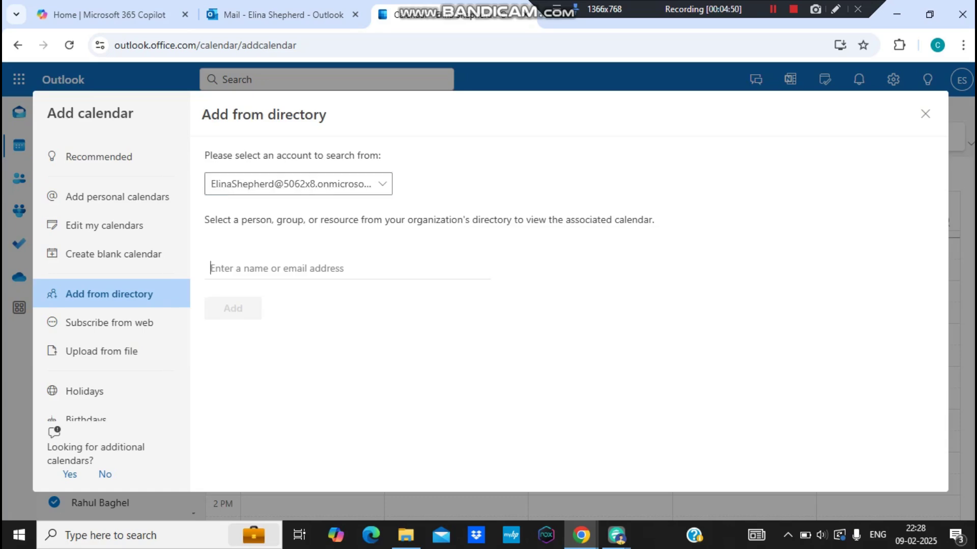
text(ske)
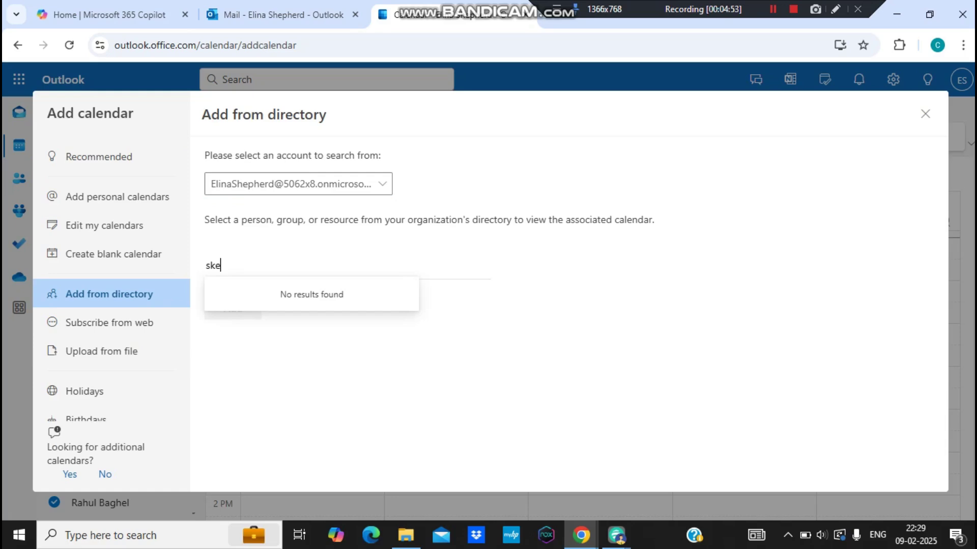
text(li)
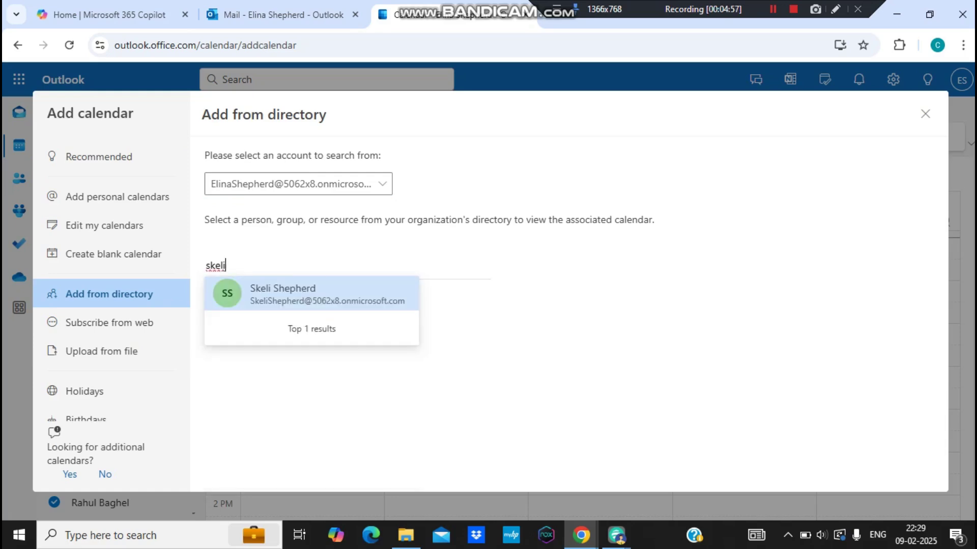
key(Return)
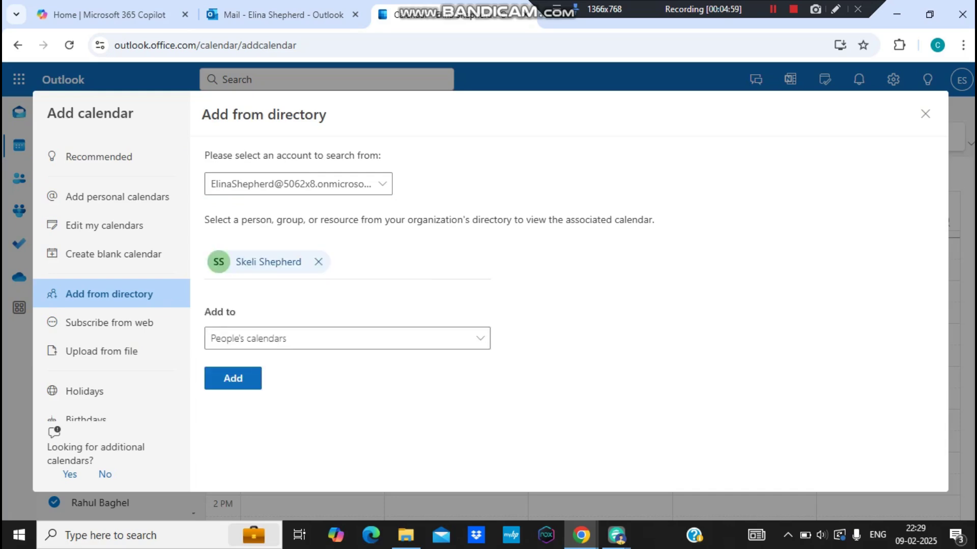
click(347, 338)
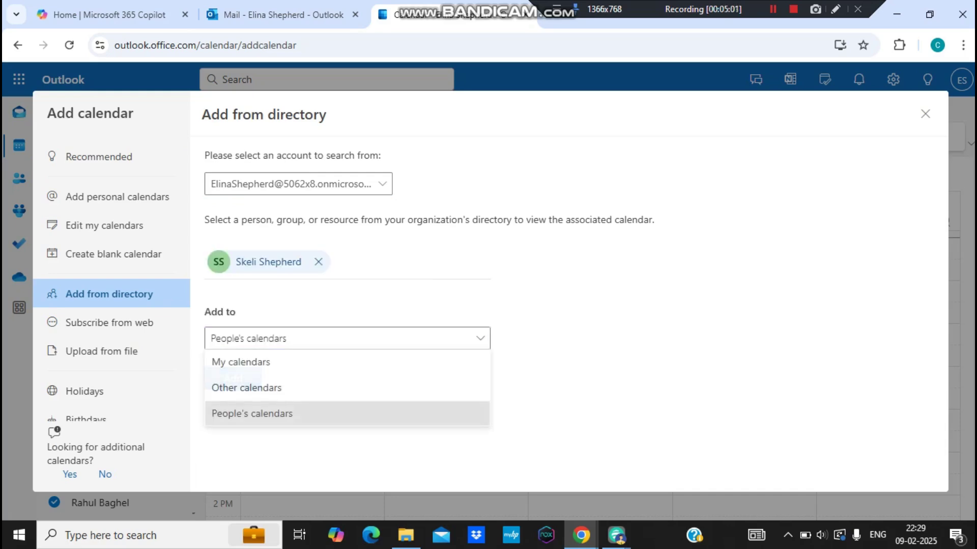
click(255, 363)
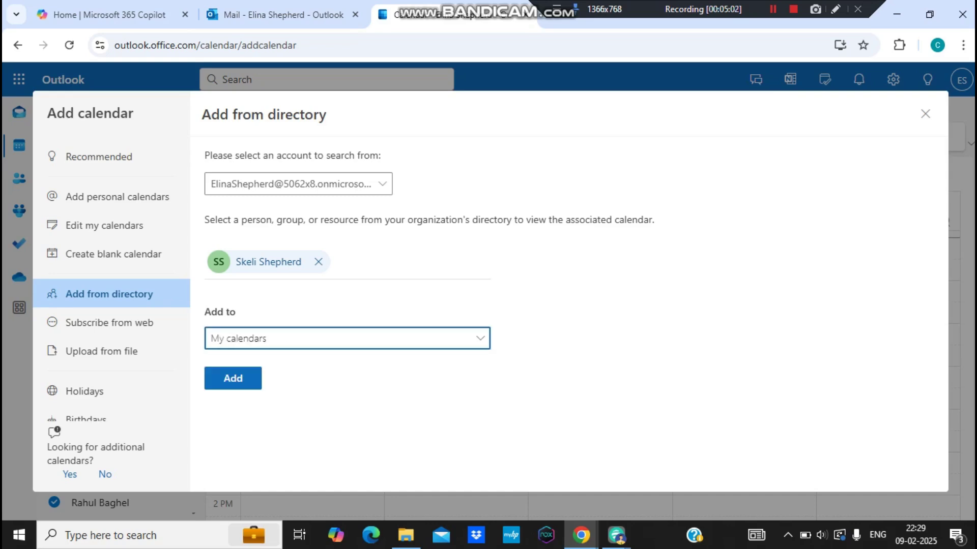
click(233, 378)
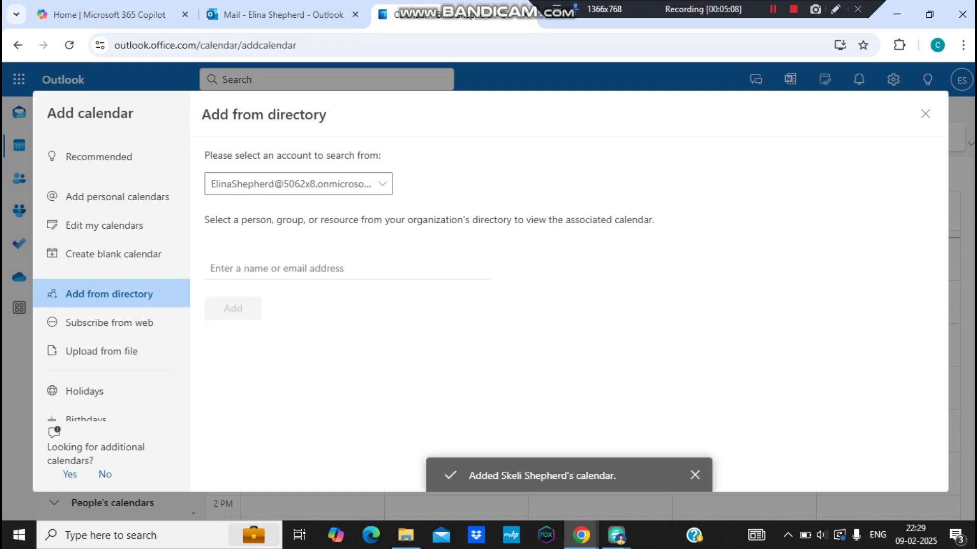
click(695, 475)
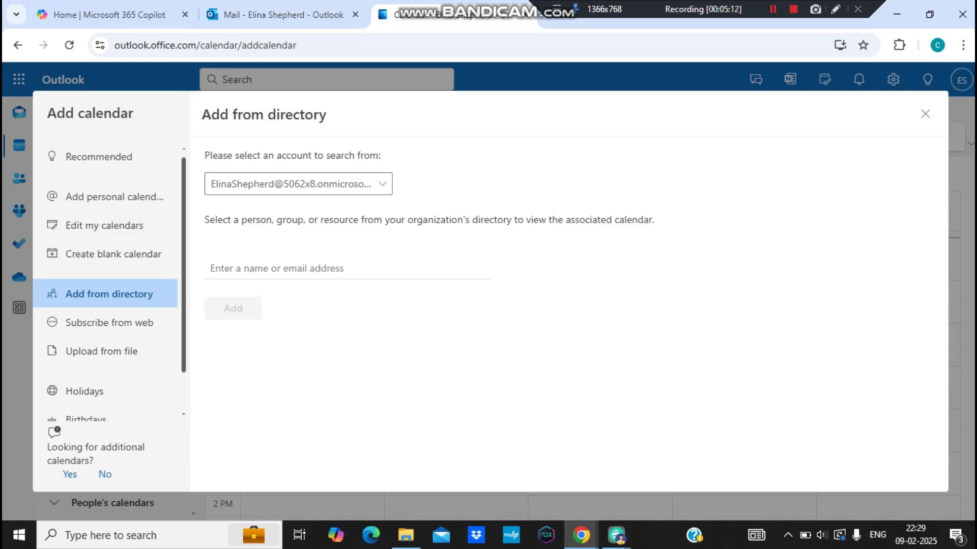
scroll(106, 285, down, 1)
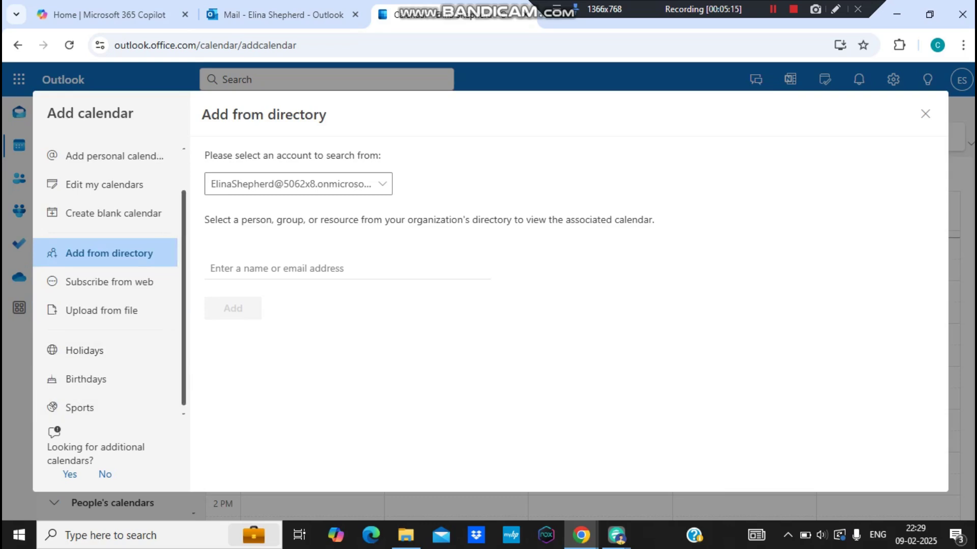
click(925, 114)
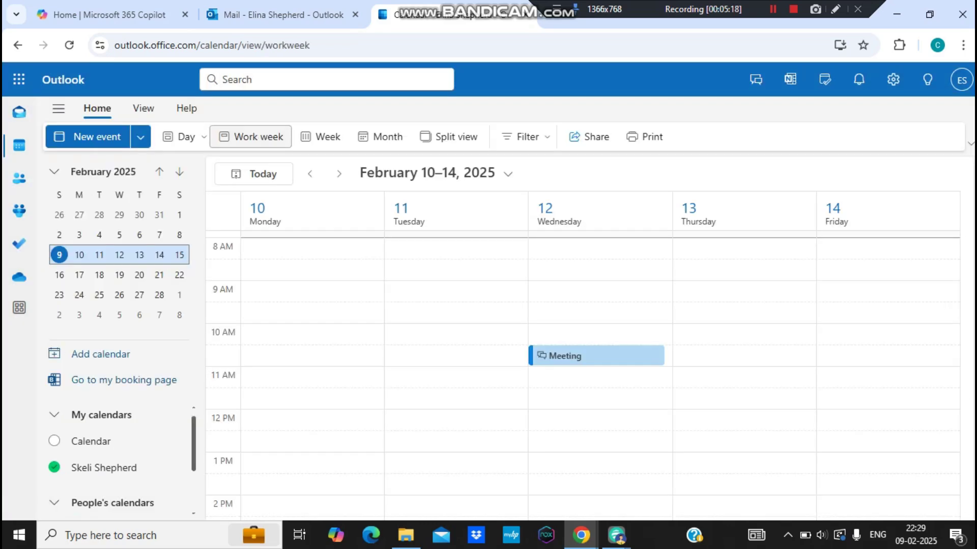
Step: Hide the newly added coworker's calendar and collapse the People's calendars group
scroll(117, 458, down, 2)
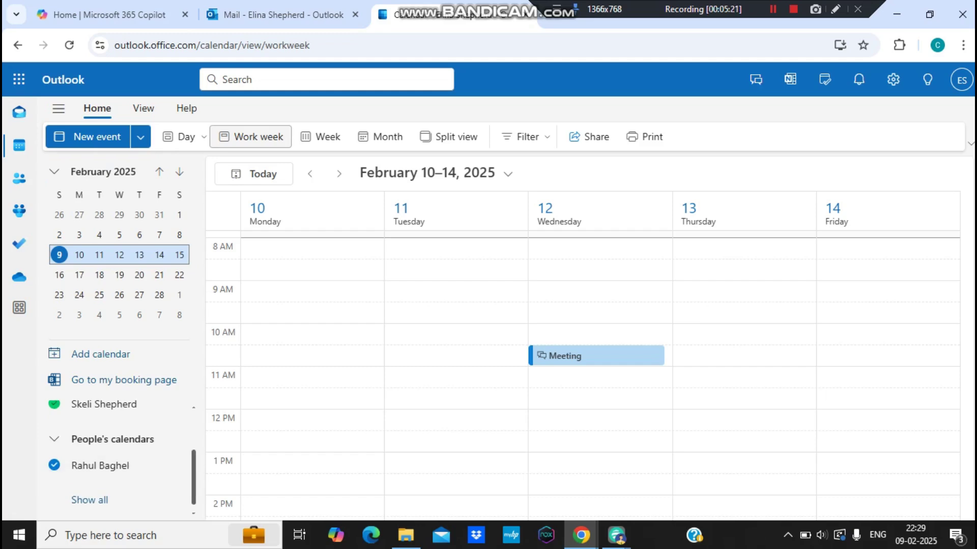
scroll(117, 448, up, 1)
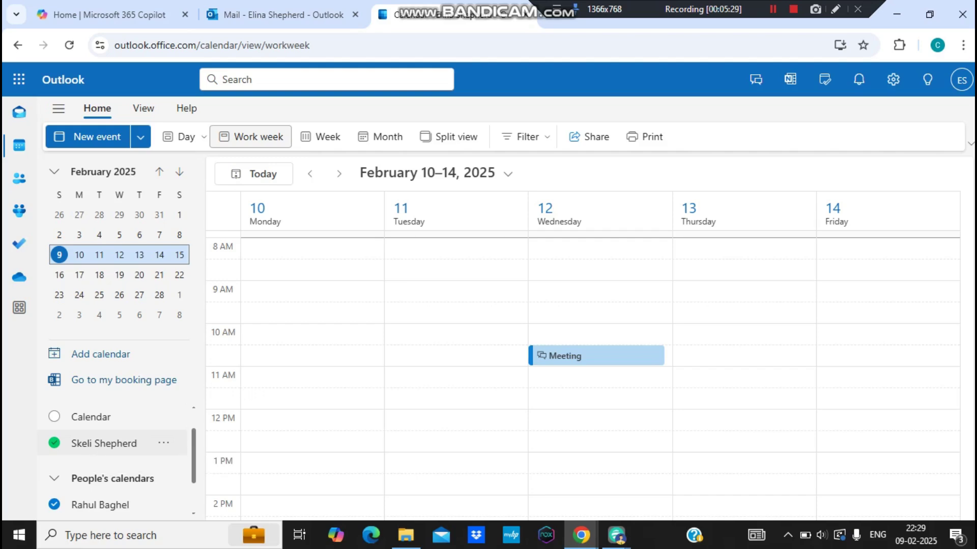
scroll(117, 448, up, 1)
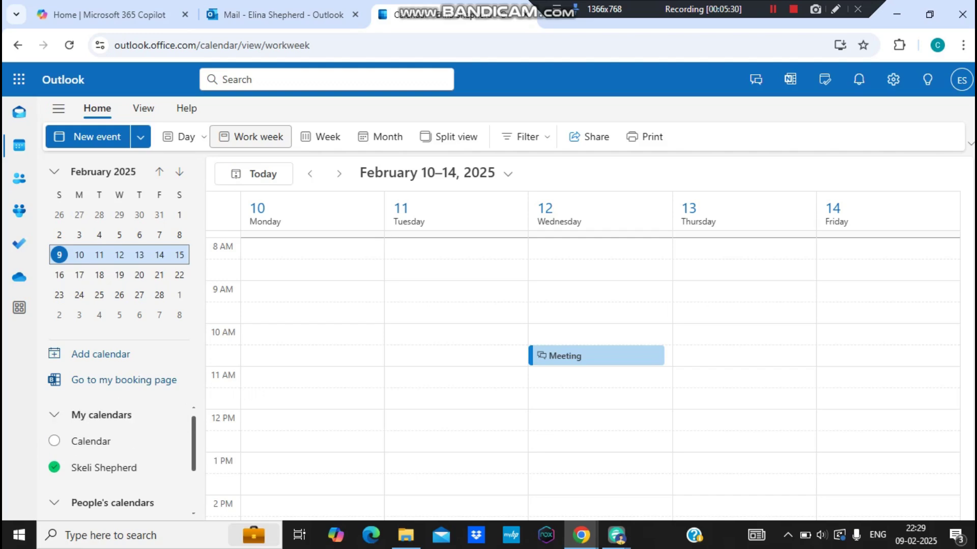
click(105, 468)
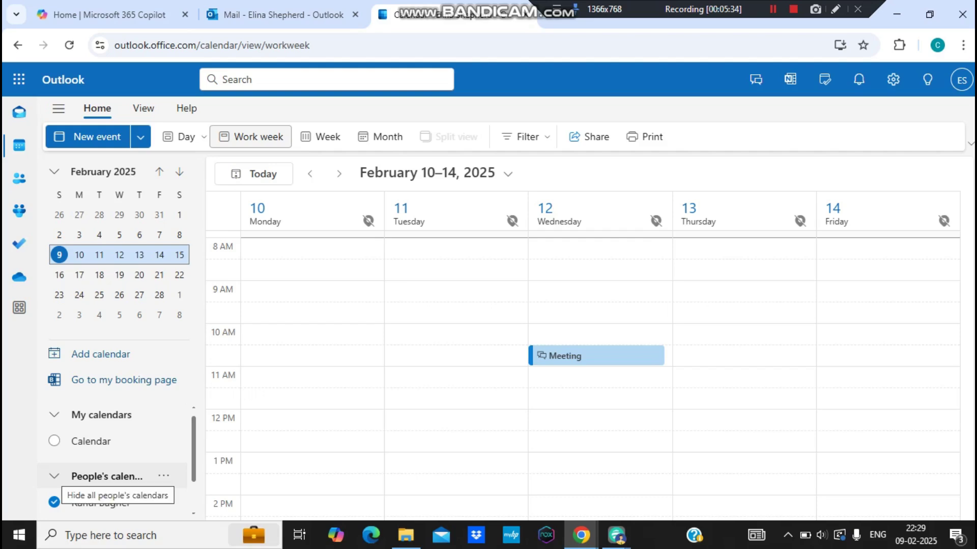
click(54, 476)
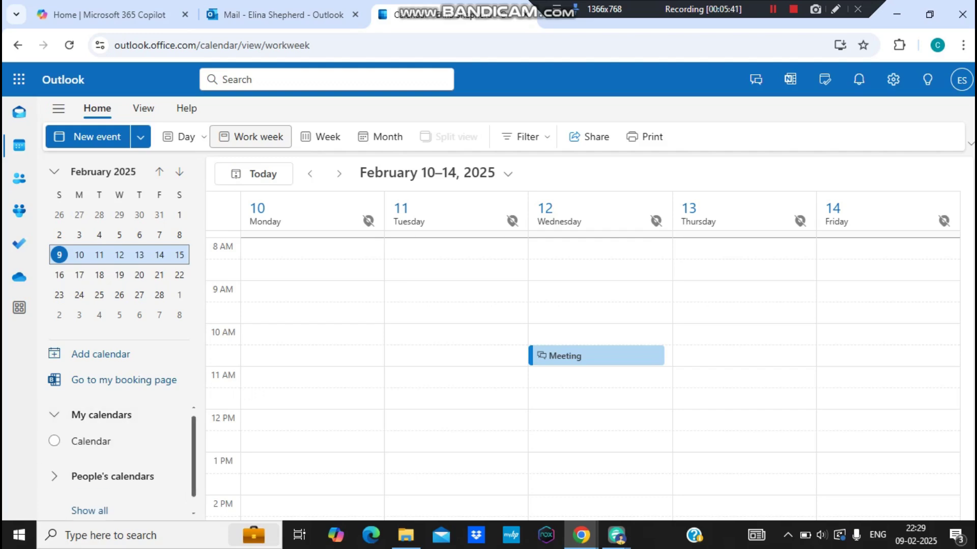
Step: Show all calendars in the list, display the newly added coworker's calendar, and hide the shared one under People's calendars
scroll(102, 498, down, 1)
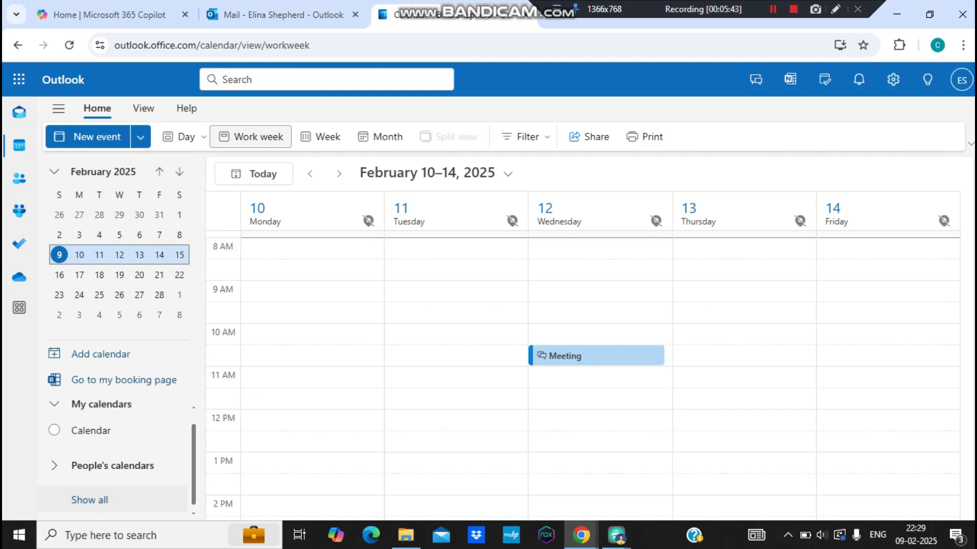
click(90, 500)
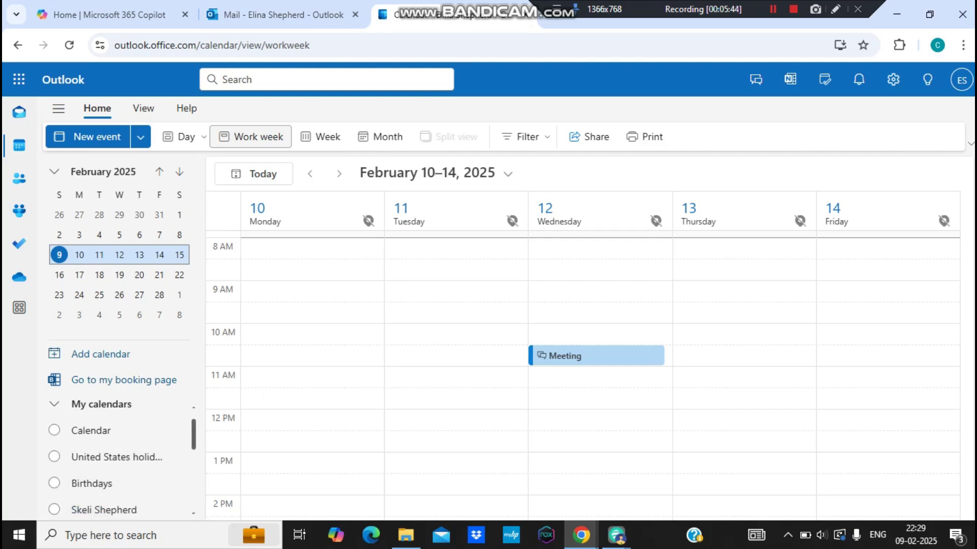
scroll(117, 455, down, 2)
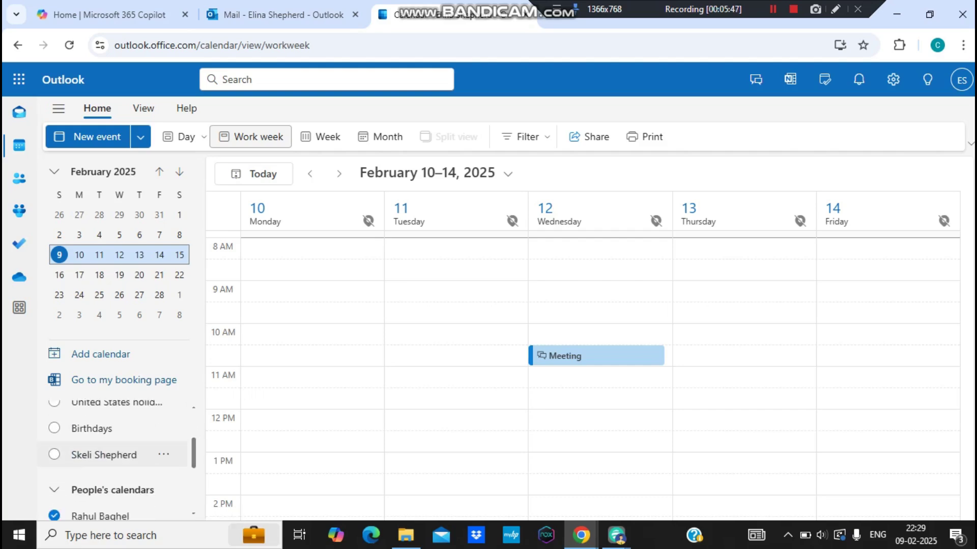
click(54, 455)
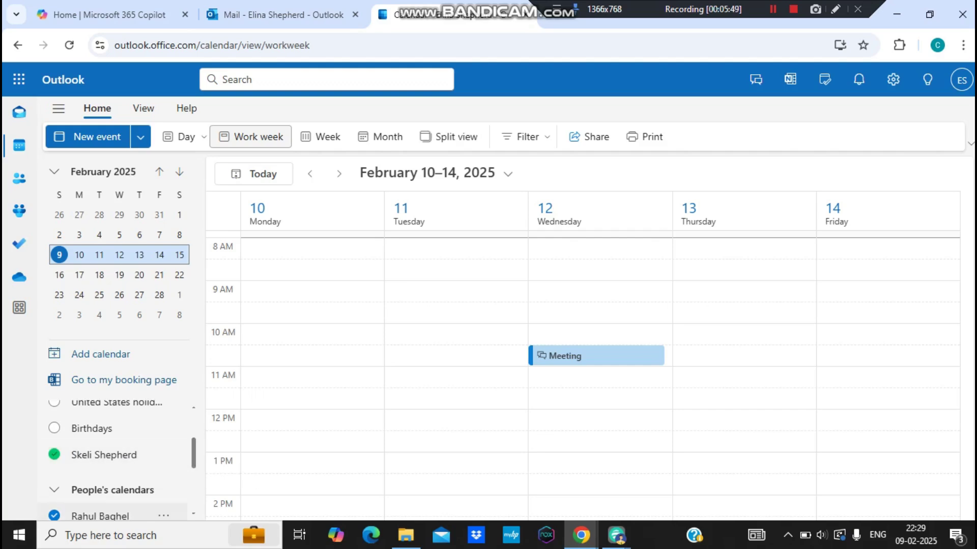
click(54, 515)
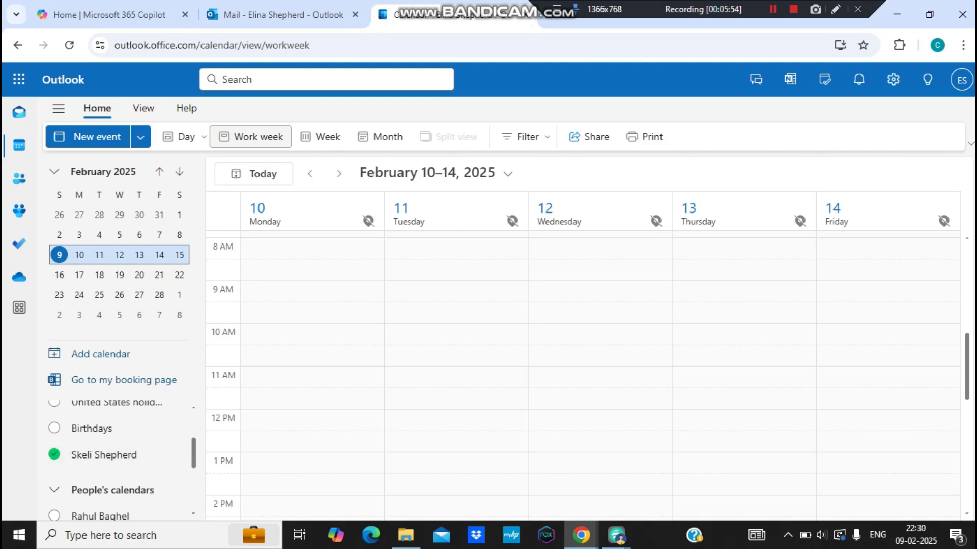
Step: Switch to the Outlook calendar window of the coworker whose calendar was added from the directory
click(582, 535)
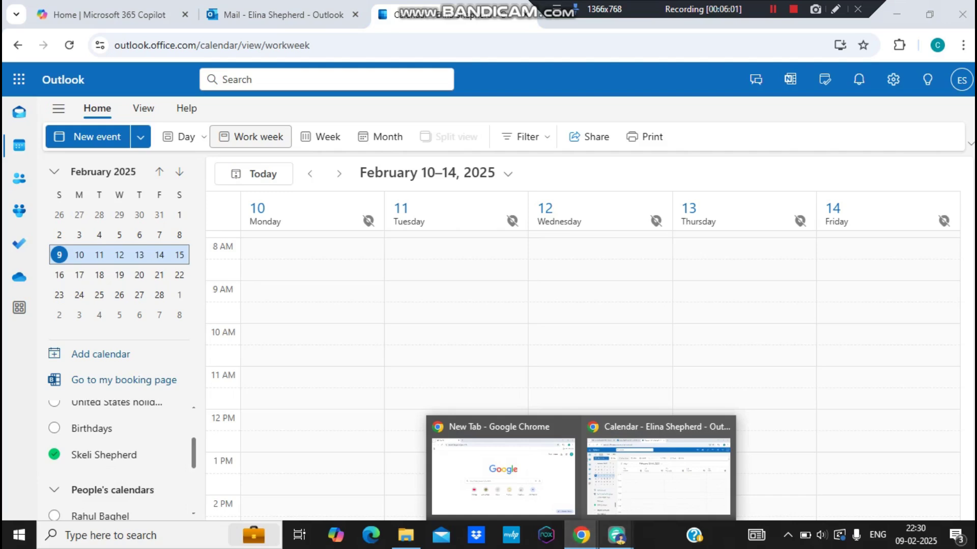
mouse_move(616, 535)
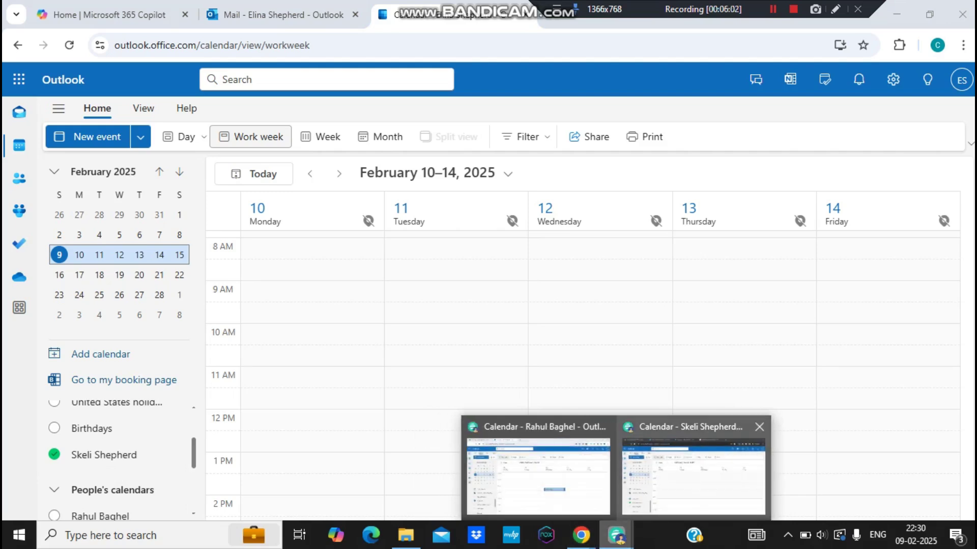
click(693, 475)
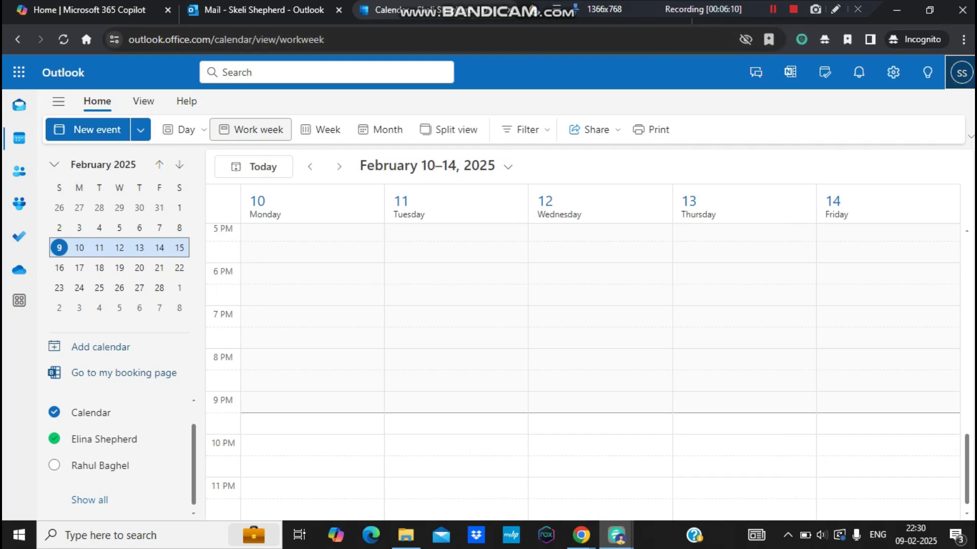
Step: Hide the colleague's shared calendar and save an event titled "SS event" on Tuesday, February 11, 2025, from 6:00 PM to 6:30 PM
click(54, 440)
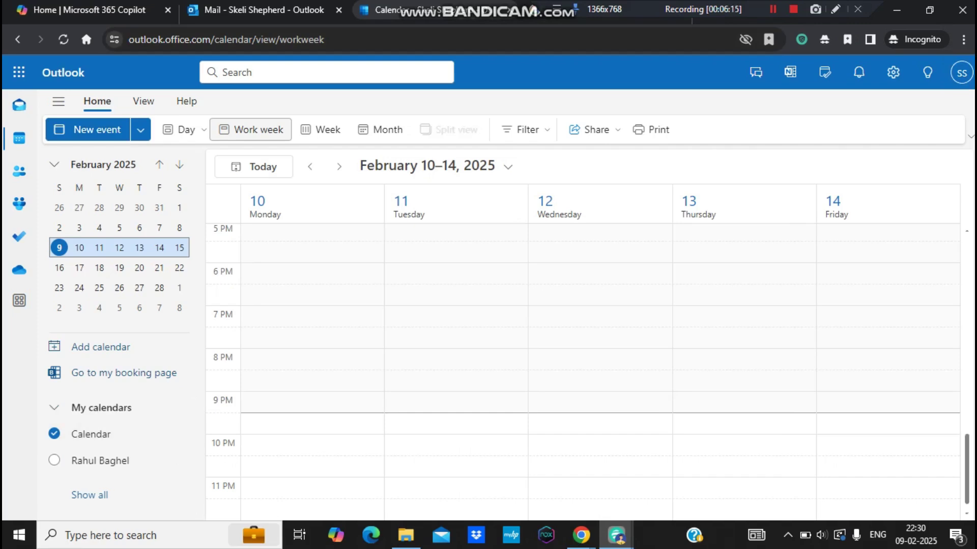
click(452, 273)
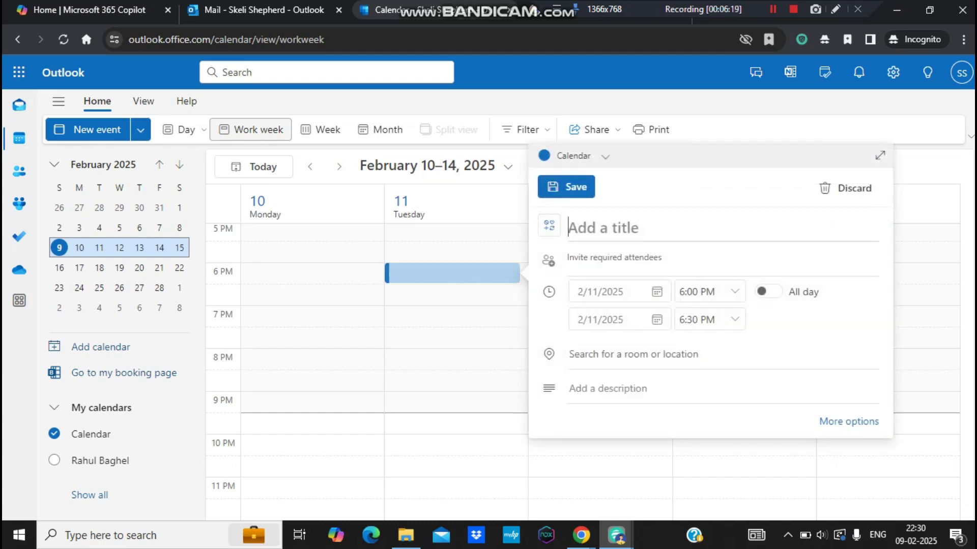
text(SS )
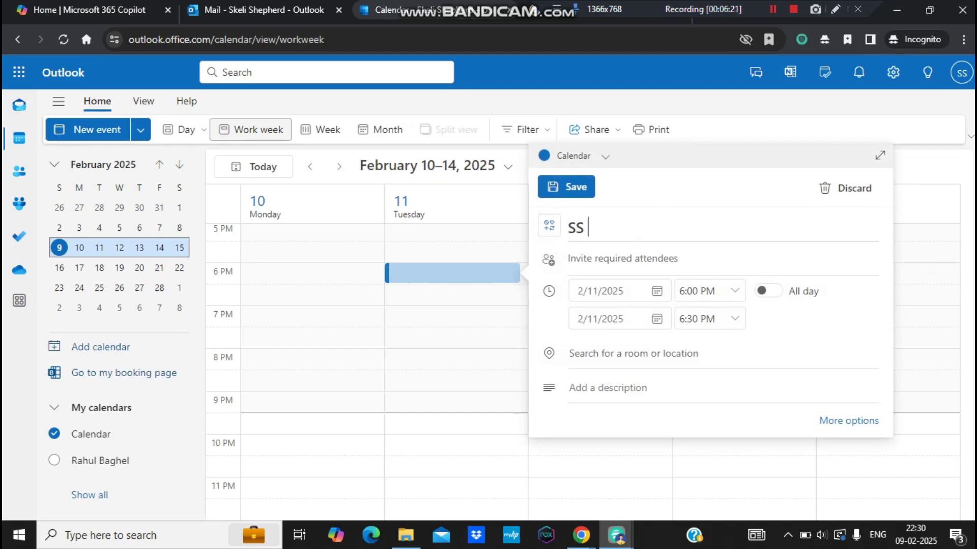
text(event)
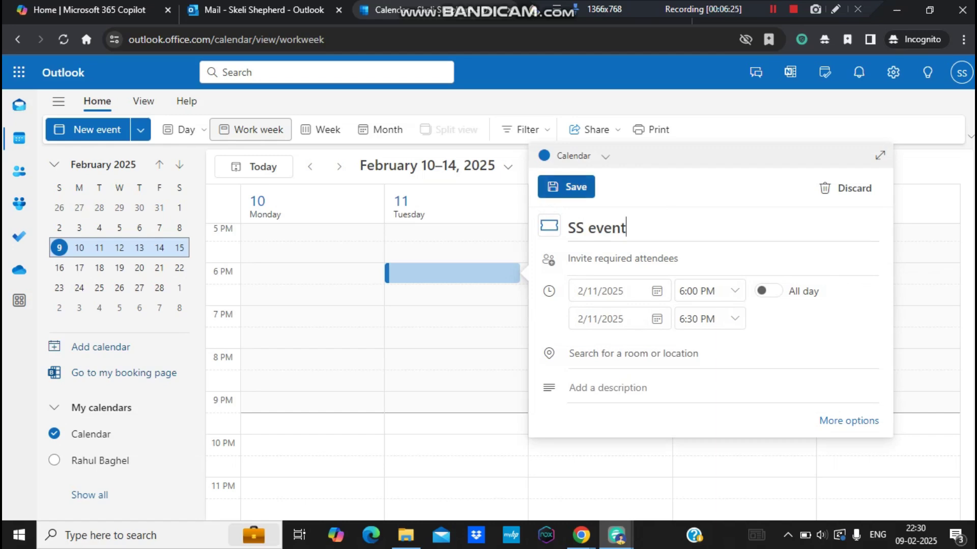
click(567, 187)
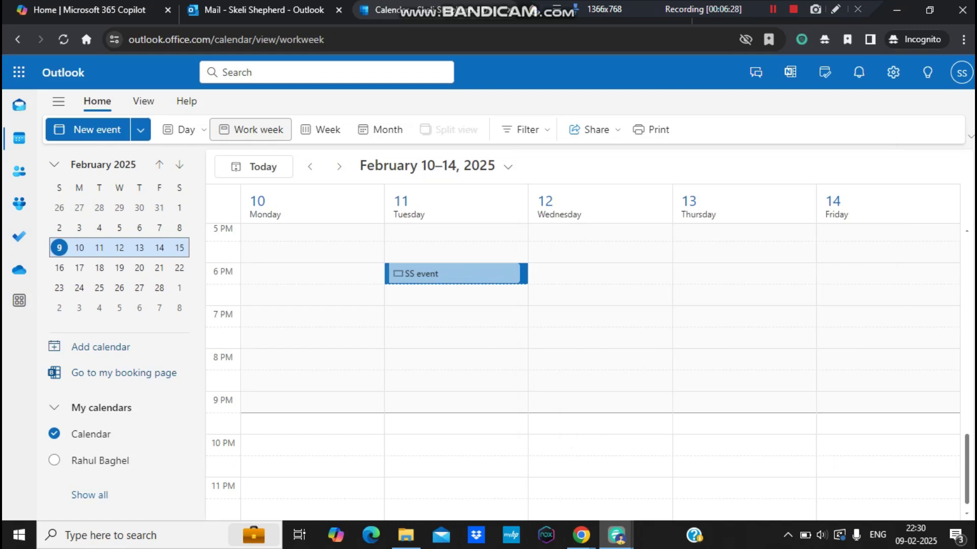
Step: Switch back to the first colleague's Outlook calendar window and check the added coworker's calendar for the new event on Tuesday, February 11
click(582, 535)
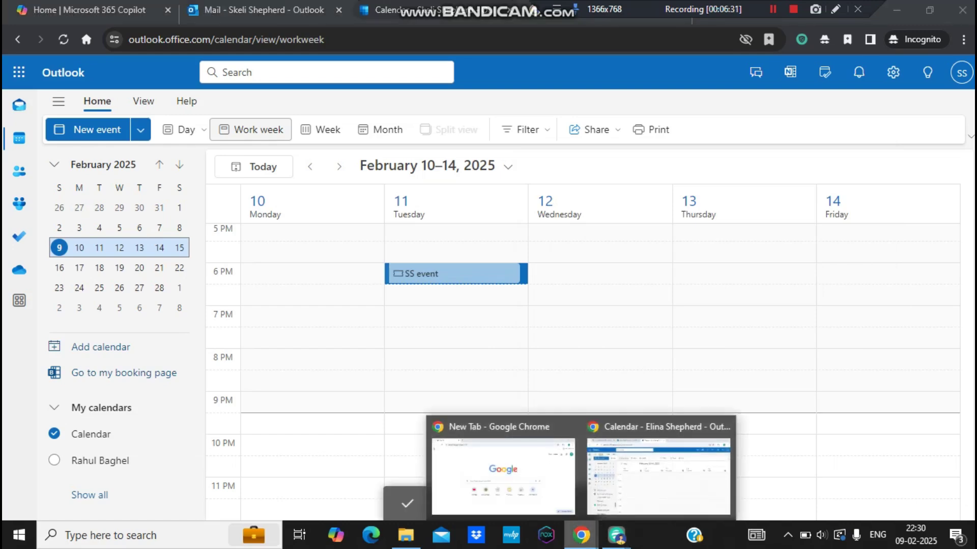
click(659, 475)
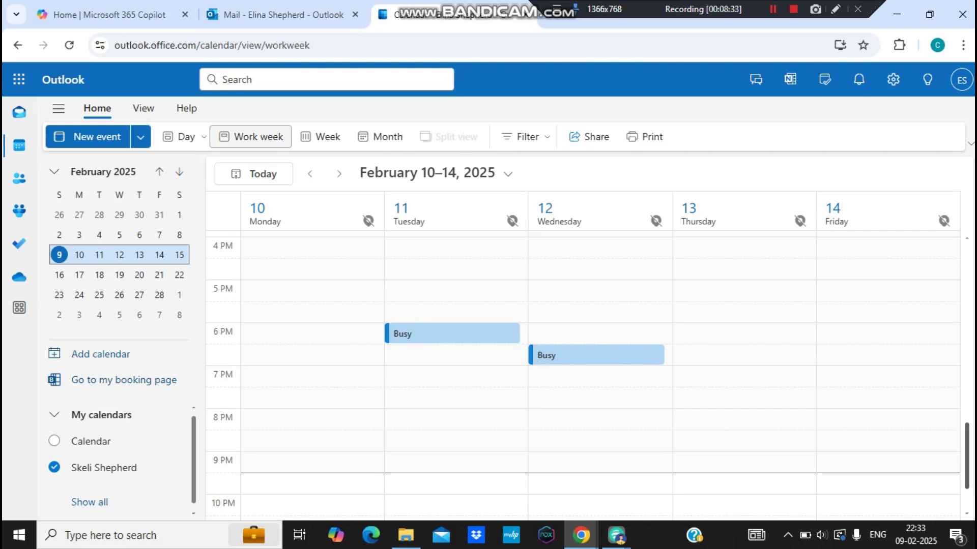
scroll(587, 379, up, 4)
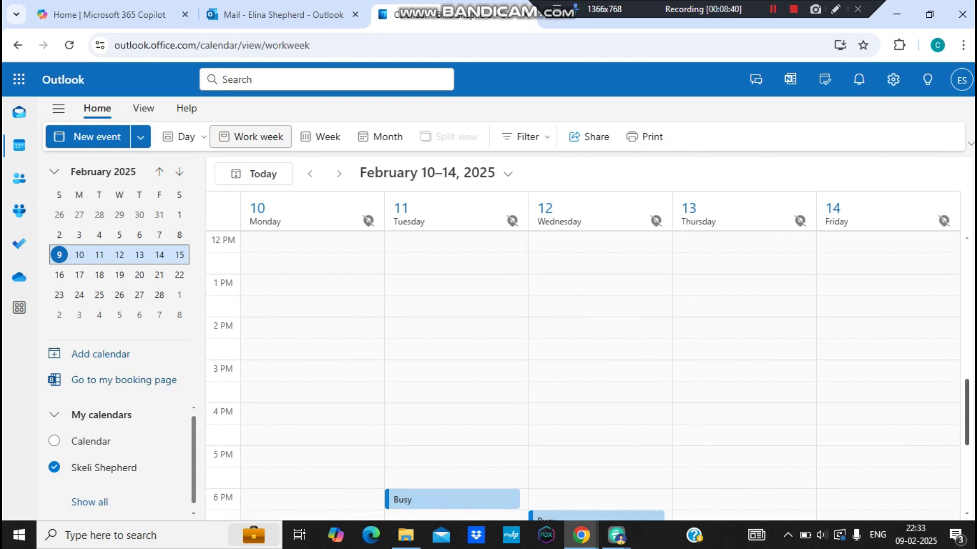
scroll(588, 379, down, 5)
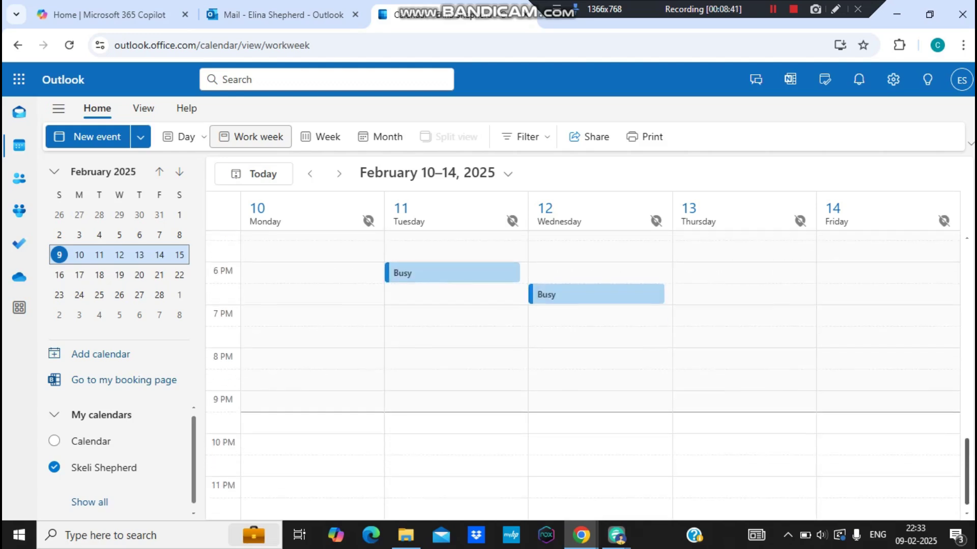